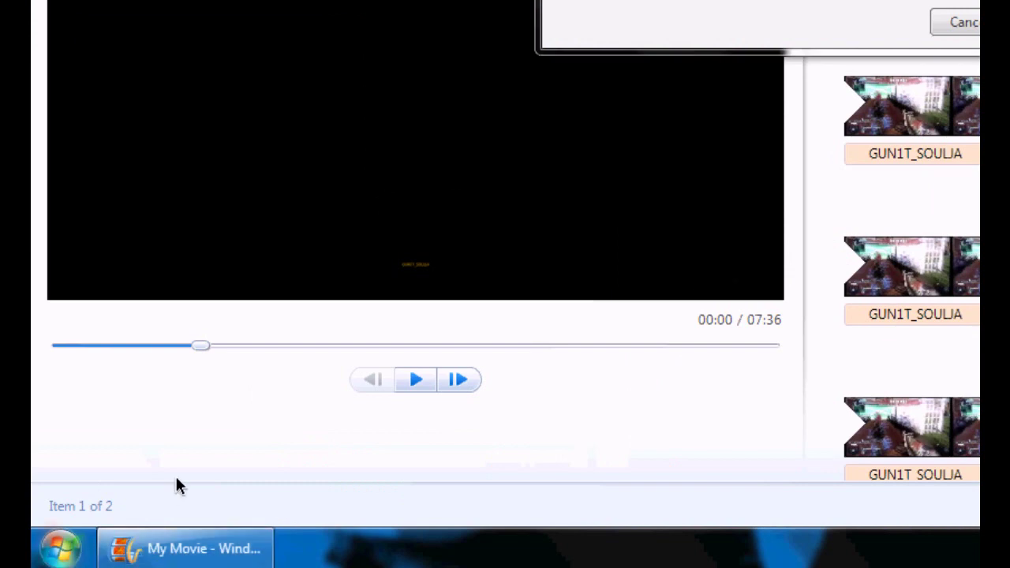
Launch Adobe After Effects CS5 and open the Computer window from the Start menu.
{"action": "left_click", "coordinate": [59, 549]}
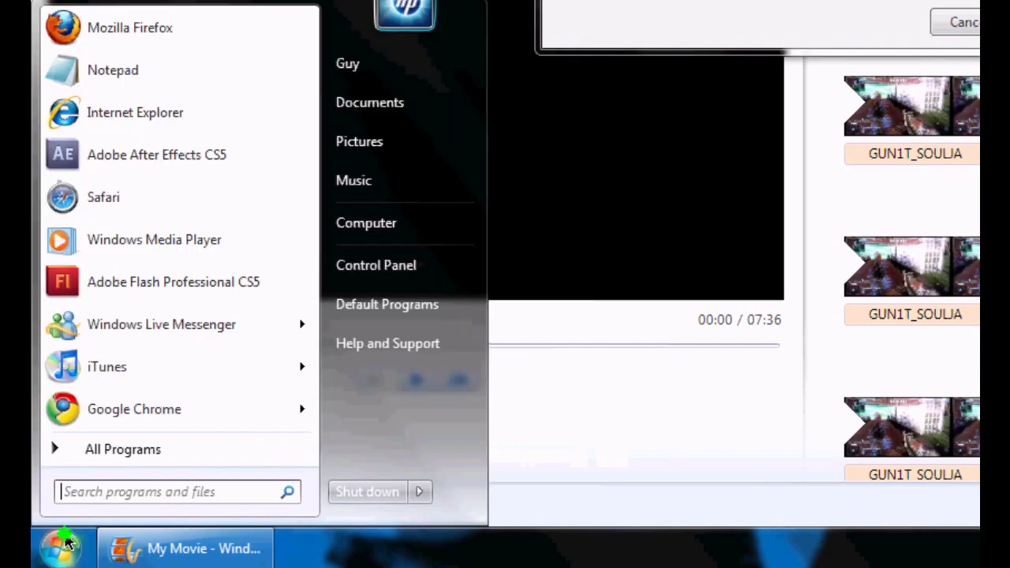
{"action": "left_click", "coordinate": [207, 154]}
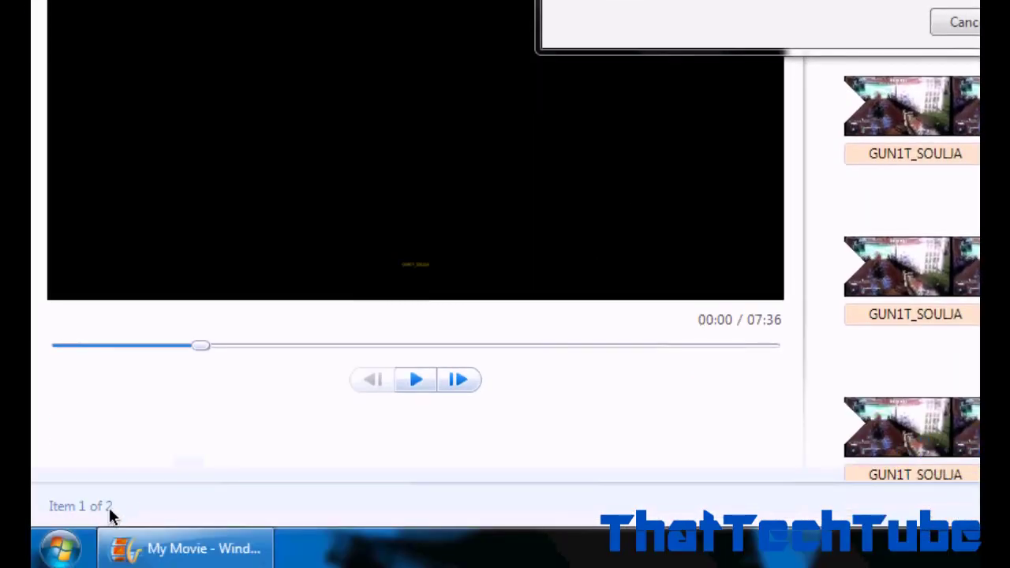
{"action": "left_click", "coordinate": [59, 548]}
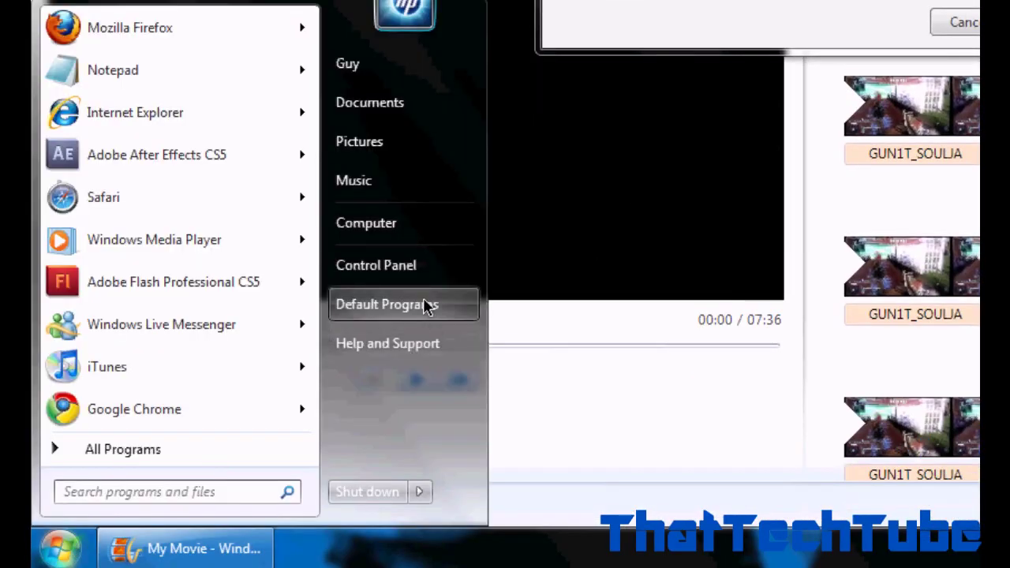
{"action": "left_click", "coordinate": [395, 227]}
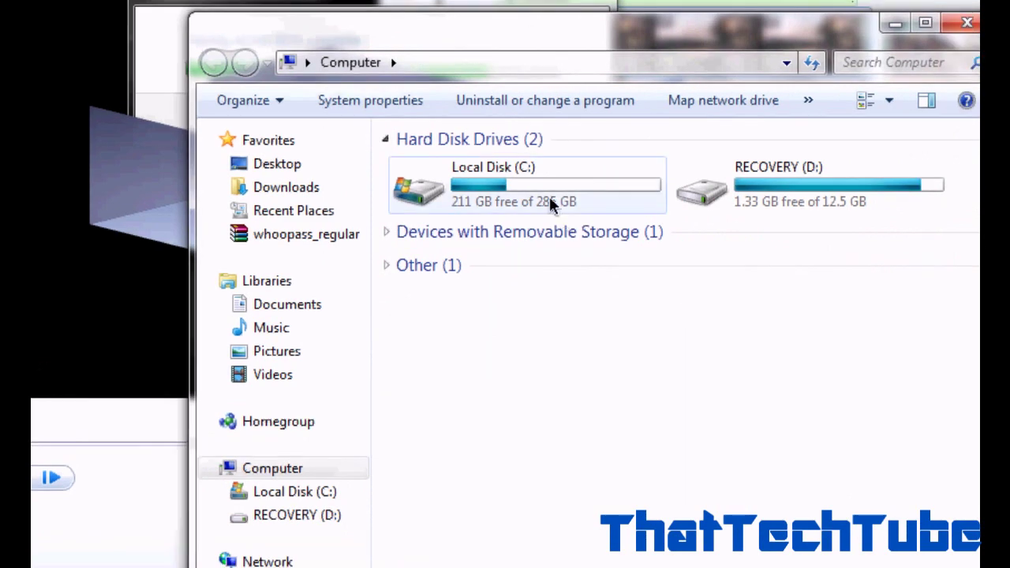
Navigate C:\$a\intro into the zzMotionz AAE Template folder and its inner subfolder.
{"action": "double_click", "coordinate": [751, 208]}
{"action": "double_click", "coordinate": [679, 177]}
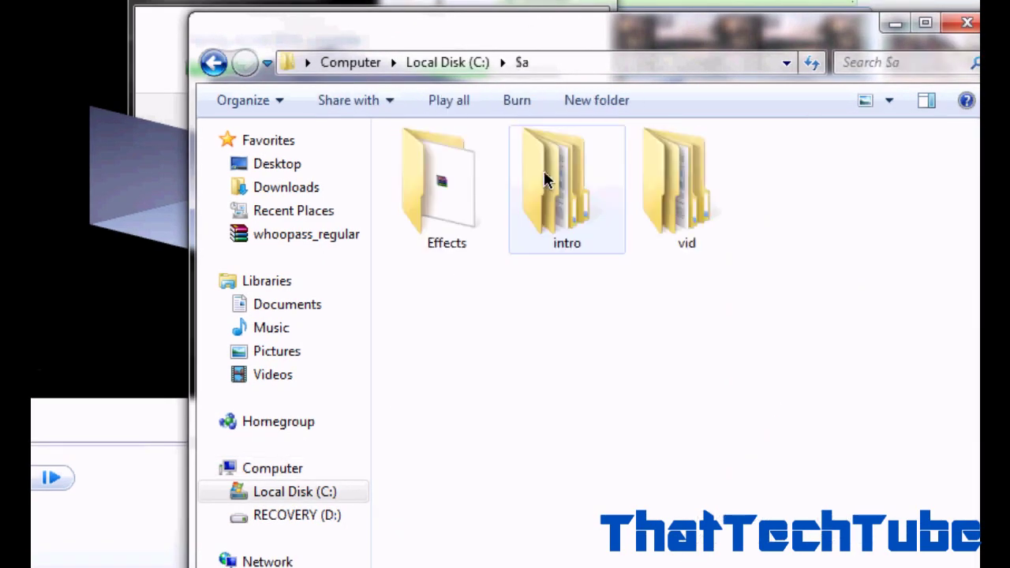
{"action": "double_click", "coordinate": [549, 210]}
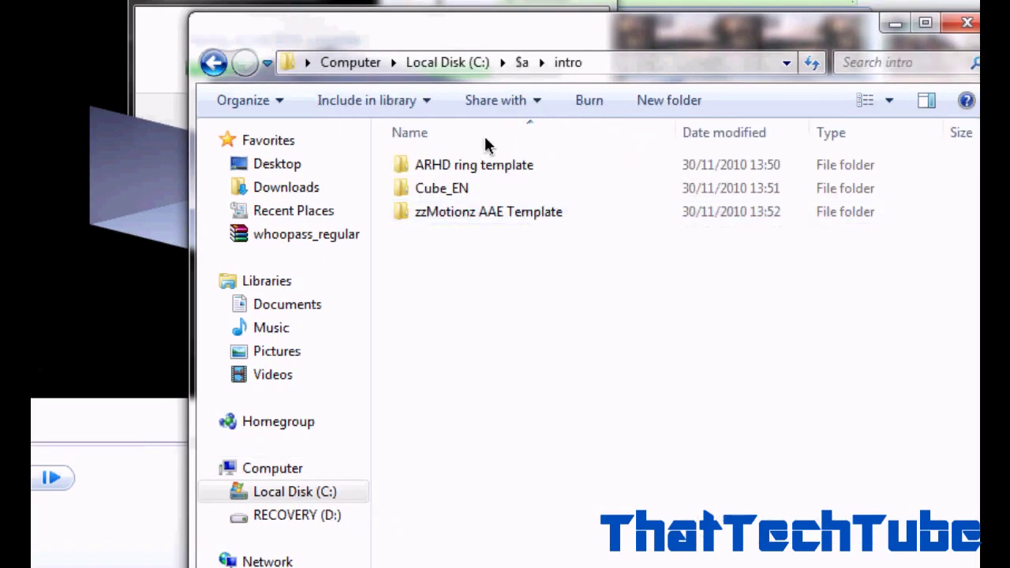
{"action": "double_click", "coordinate": [475, 212]}
{"action": "double_click", "coordinate": [460, 190]}
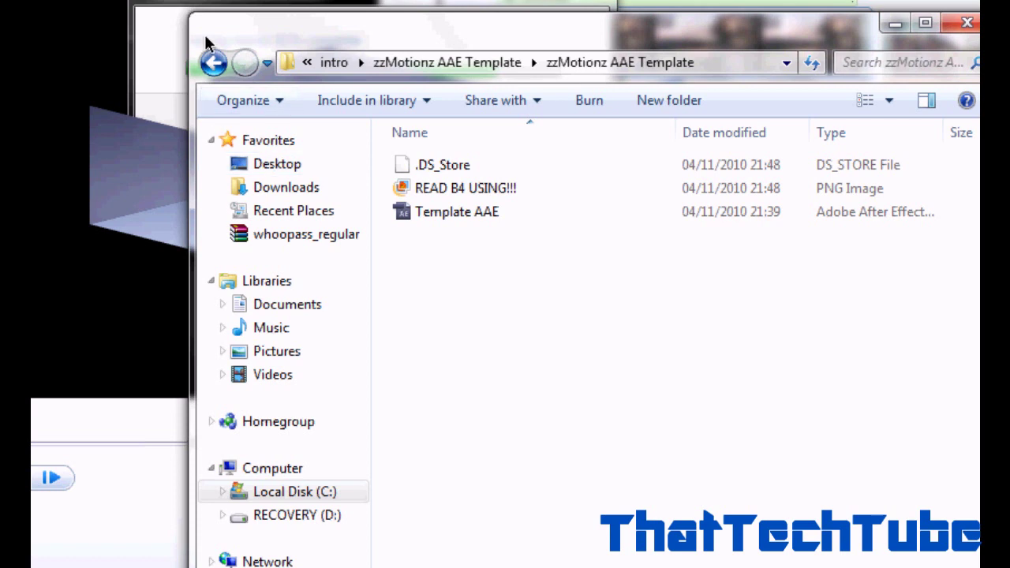
Go back and browse the Cube_EN and ARHD ring template folders.
{"action": "left_click", "coordinate": [213, 62]}
{"action": "left_click", "coordinate": [213, 62]}
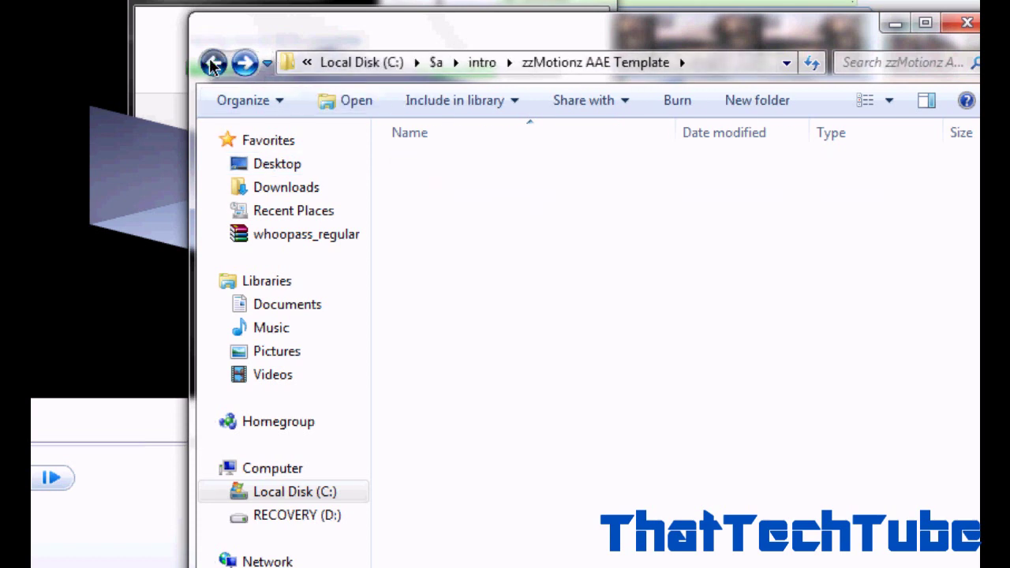
{"action": "double_click", "coordinate": [432, 183]}
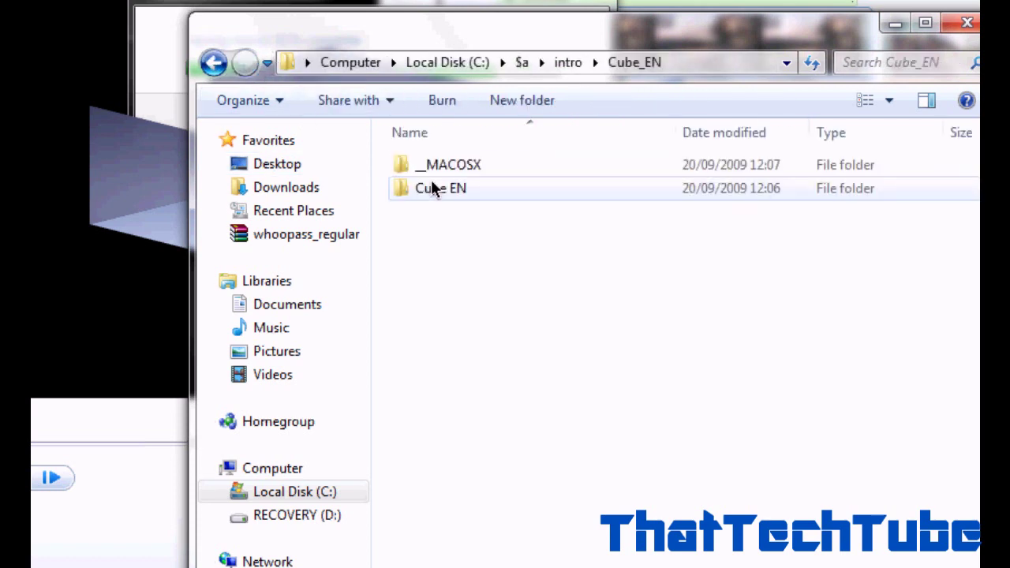
{"action": "left_click", "coordinate": [226, 67]}
{"action": "double_click", "coordinate": [473, 165]}
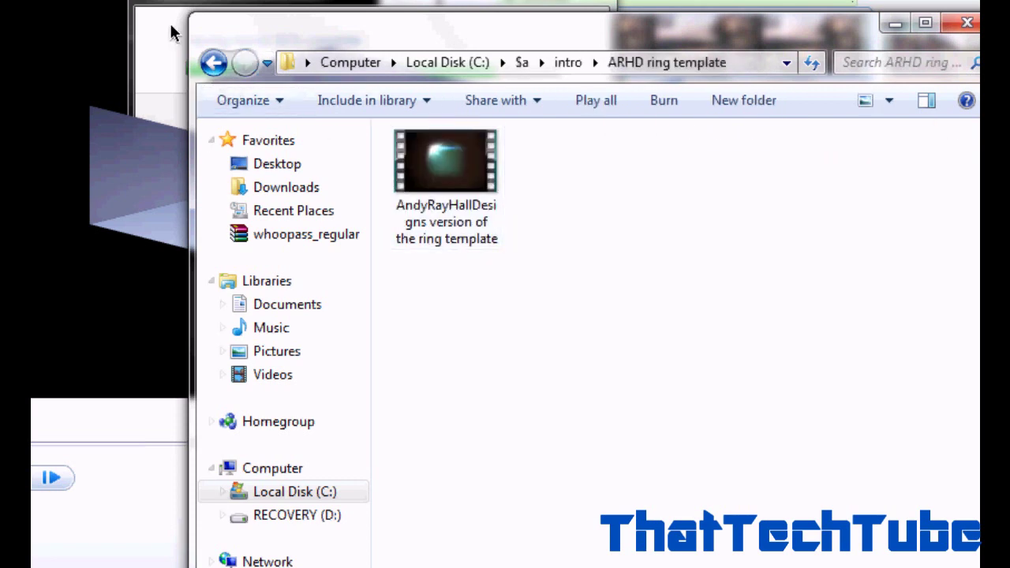
{"action": "left_click", "coordinate": [213, 64]}
{"action": "left_click", "coordinate": [213, 63]}
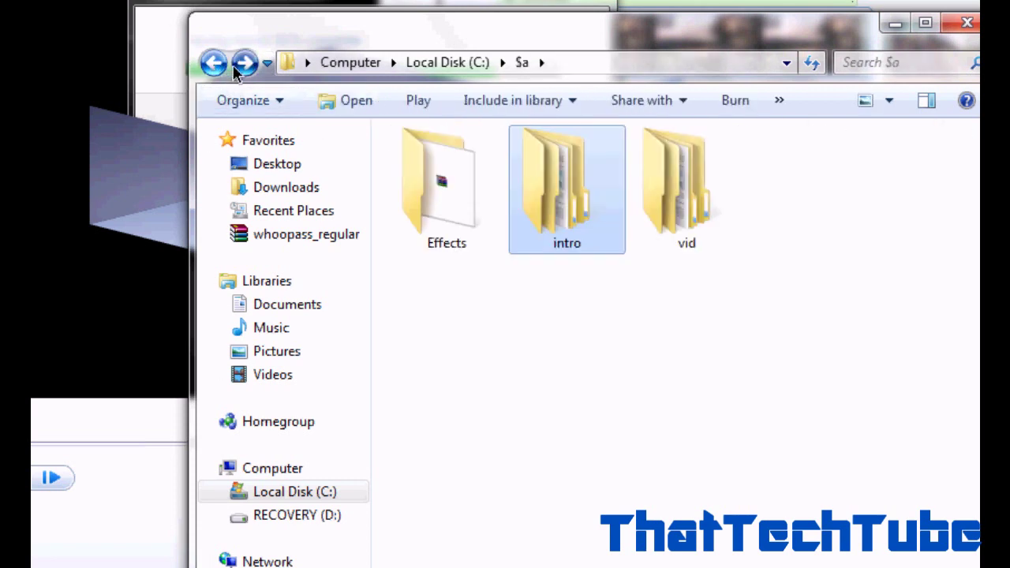
Reopen the intro folder's zzMotionz AAE Template folder and its inner subfolder.
{"action": "double_click", "coordinate": [564, 186]}
{"action": "double_click", "coordinate": [449, 208]}
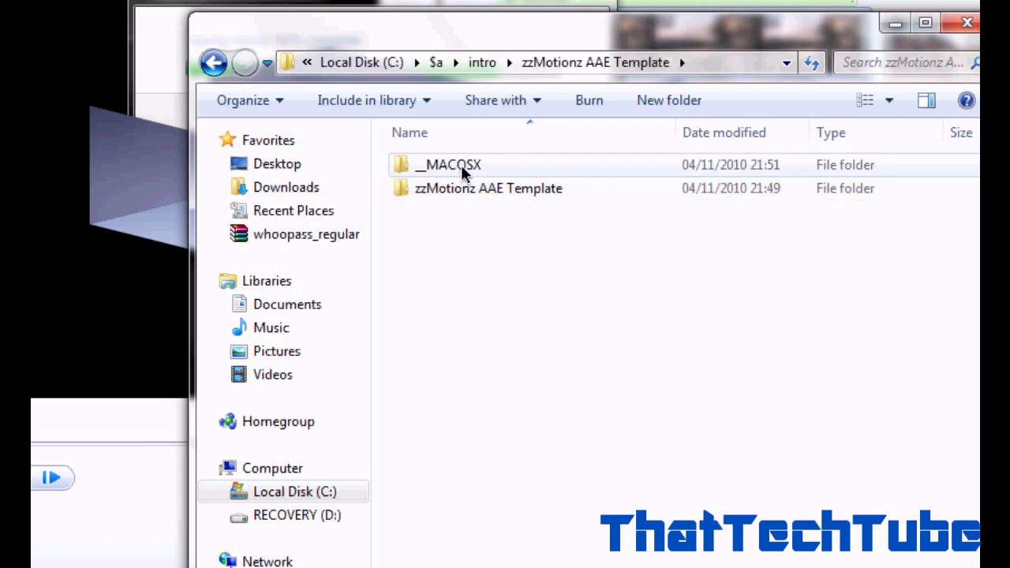
{"action": "left_click", "coordinate": [135, 172]}
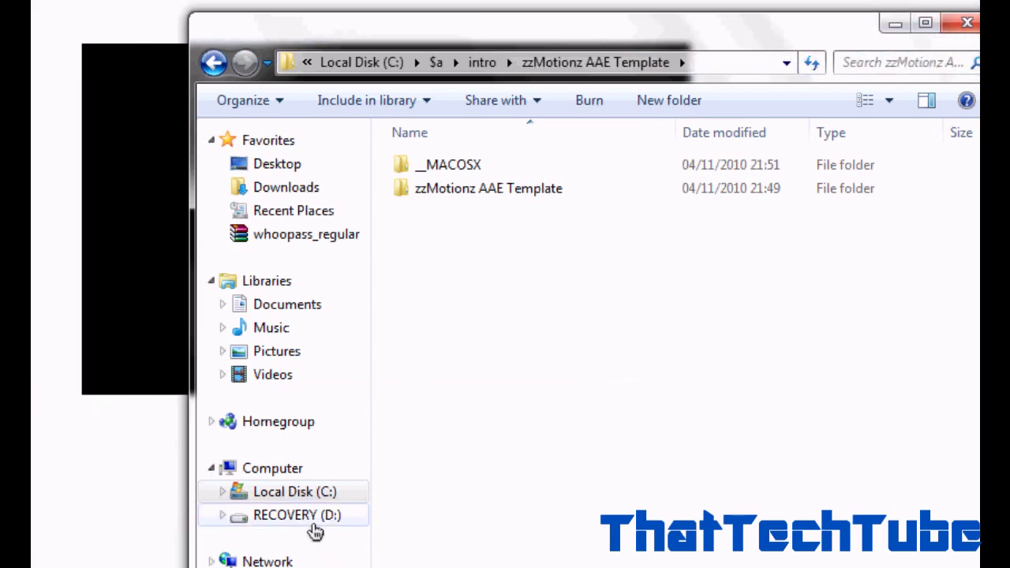
{"action": "double_click", "coordinate": [401, 190]}
Return to the inner zzMotionz AAE Template folder and select the Template AAE project file.
{"action": "left_click", "coordinate": [211, 65]}
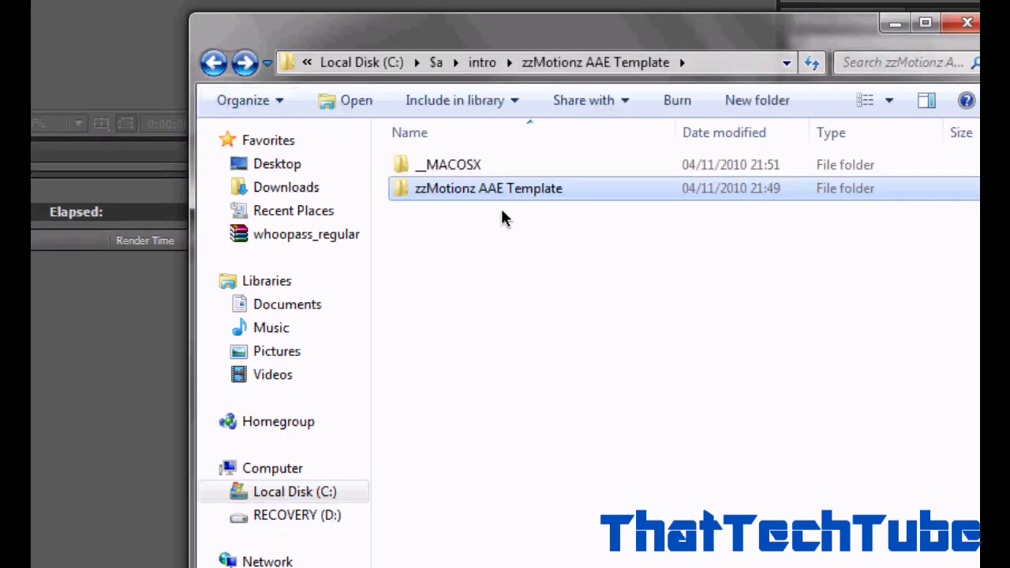
{"action": "left_click", "coordinate": [474, 165]}
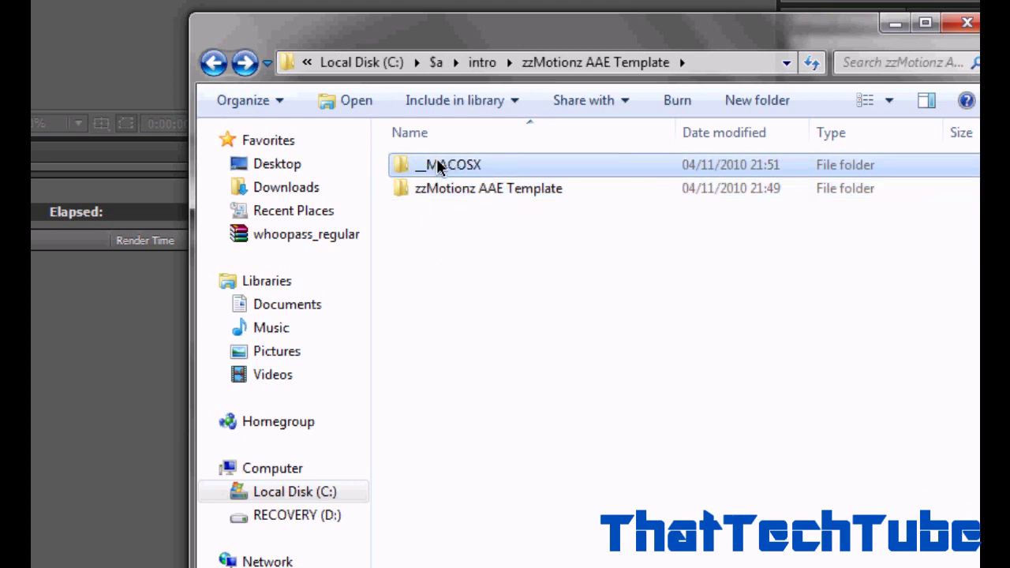
{"action": "left_click", "coordinate": [225, 66]}
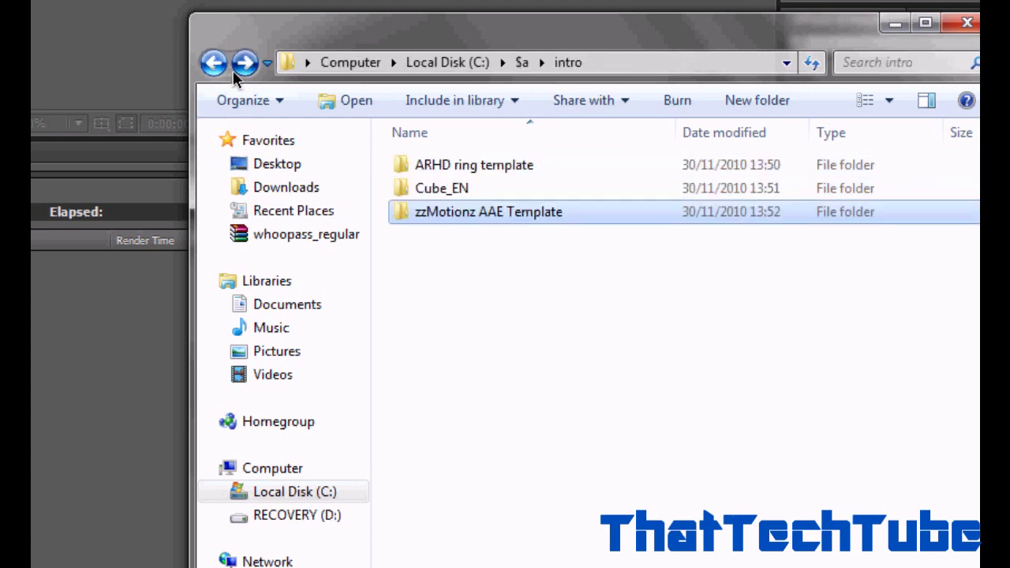
{"action": "double_click", "coordinate": [505, 211]}
{"action": "double_click", "coordinate": [482, 189]}
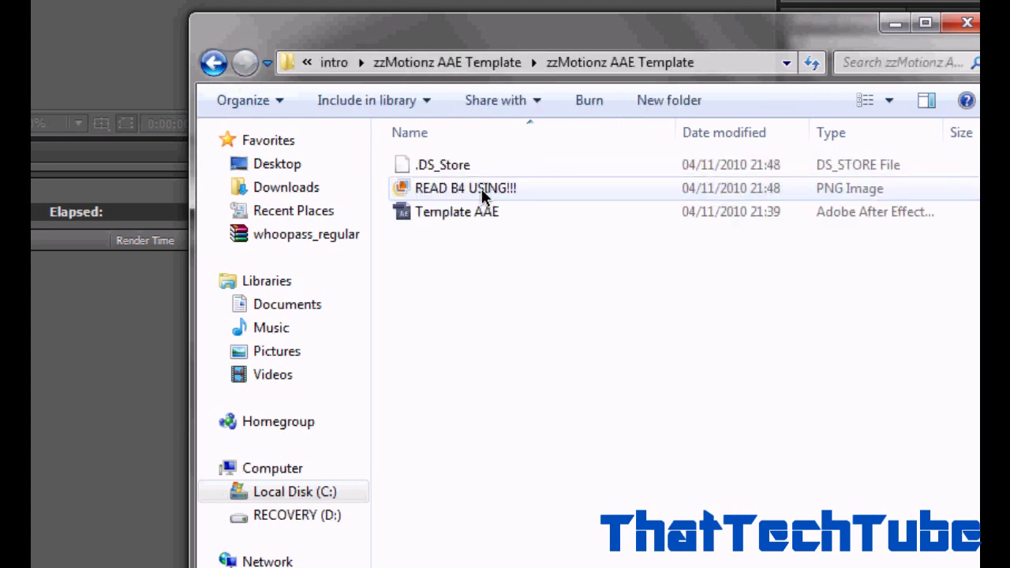
{"action": "left_click", "coordinate": [443, 214]}
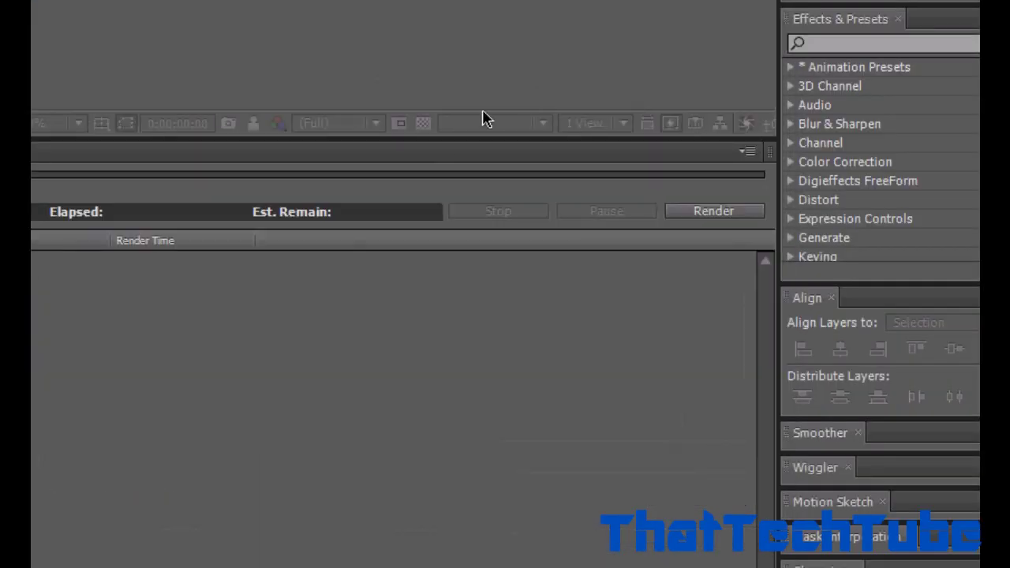
Drag Template AAE into the After Effects Project panel and accept the missing Orbitron/Pirulen fonts warning.
{"action": "key", "text": "alt+Tab"}
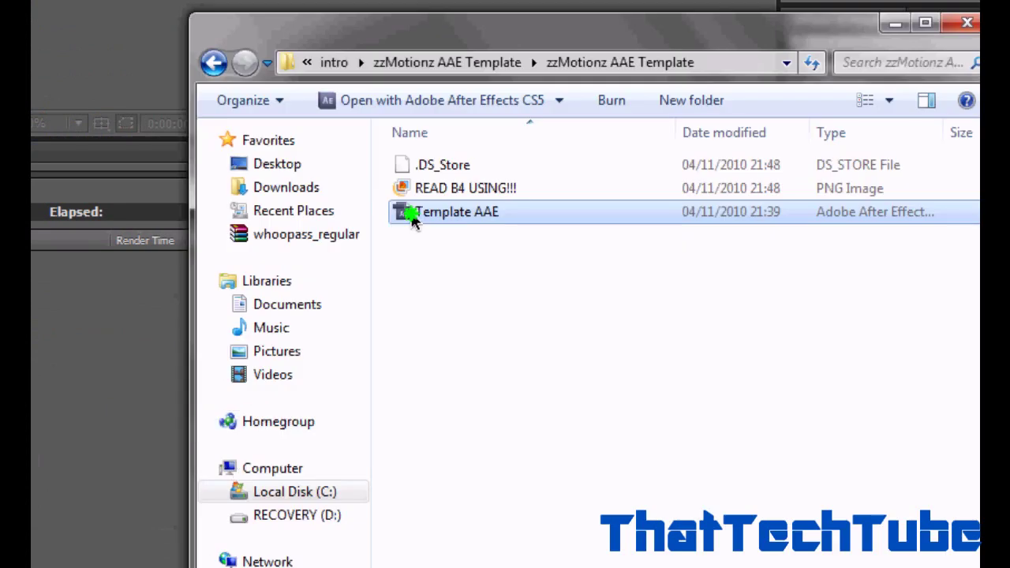
{"action": "left_click_drag", "start_coordinate": [412, 221], "coordinate": [8, 178]}
{"action": "left_click_drag", "start_coordinate": [37, 138], "coordinate": [74, 178]}
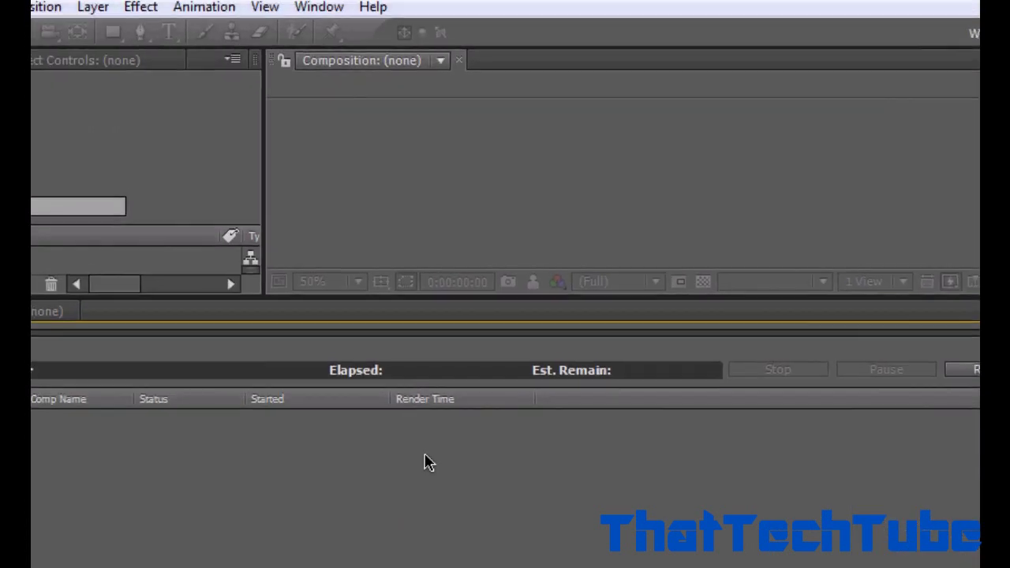
{"action": "left_click", "coordinate": [101, 167]}
{"action": "left_click_drag", "start_coordinate": [379, 294], "coordinate": [396, 526]}
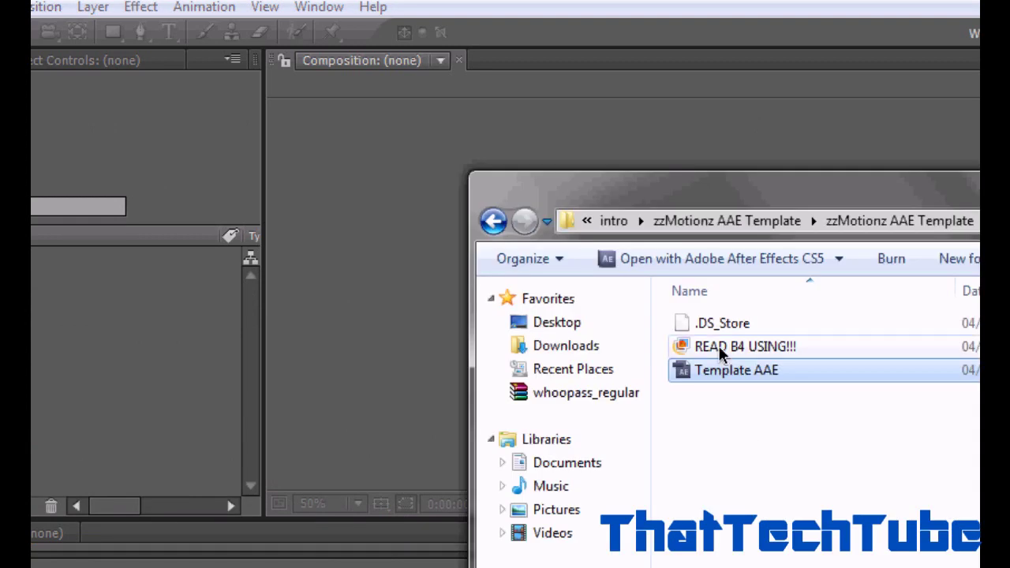
{"action": "left_click_drag", "start_coordinate": [726, 371], "coordinate": [54, 387]}
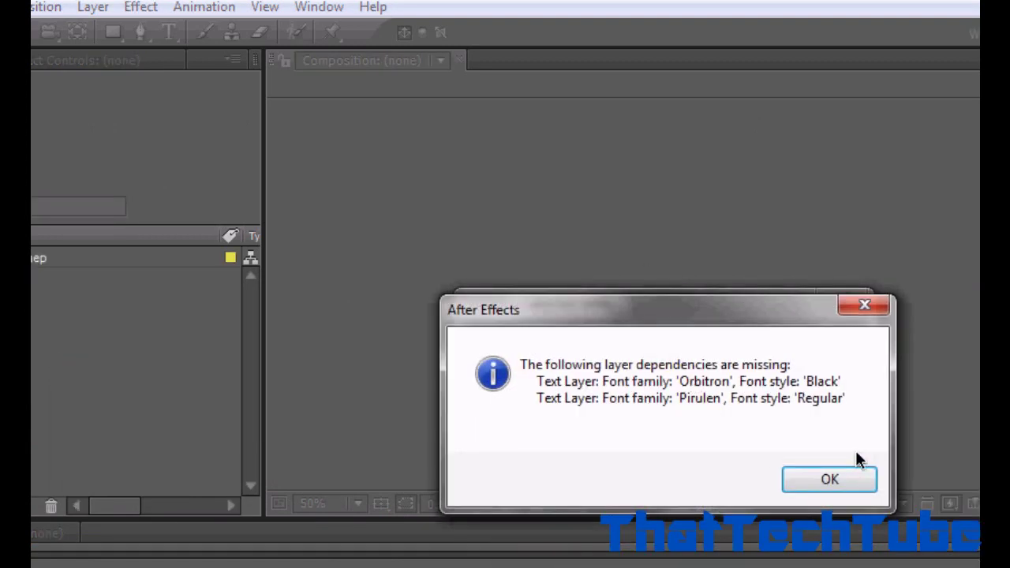
{"action": "left_click", "coordinate": [830, 479]}
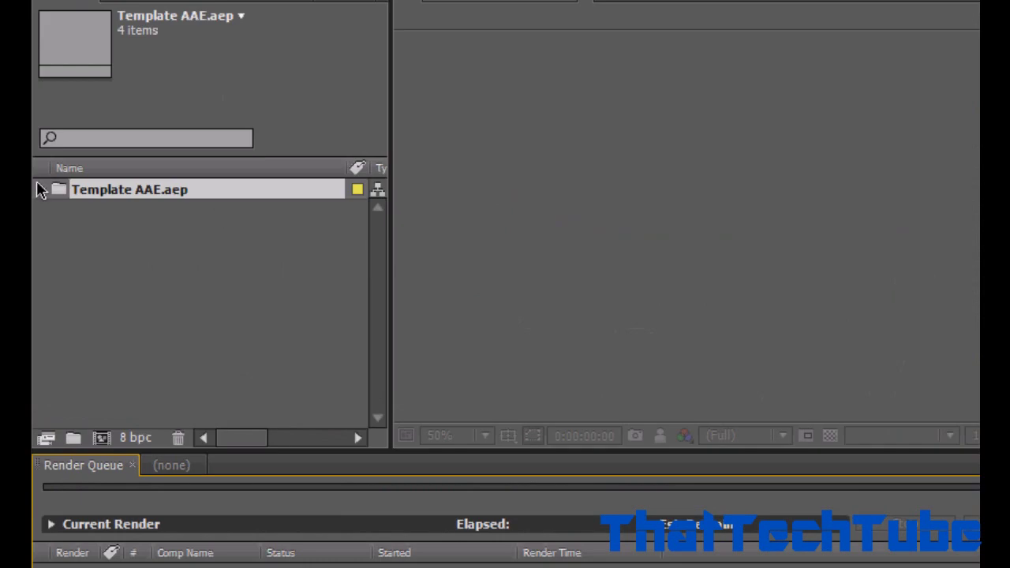
Make a new composition from Motionz - Intro Template, then close After Effects.
{"action": "left_click", "coordinate": [42, 190]}
{"action": "left_click", "coordinate": [108, 211]}
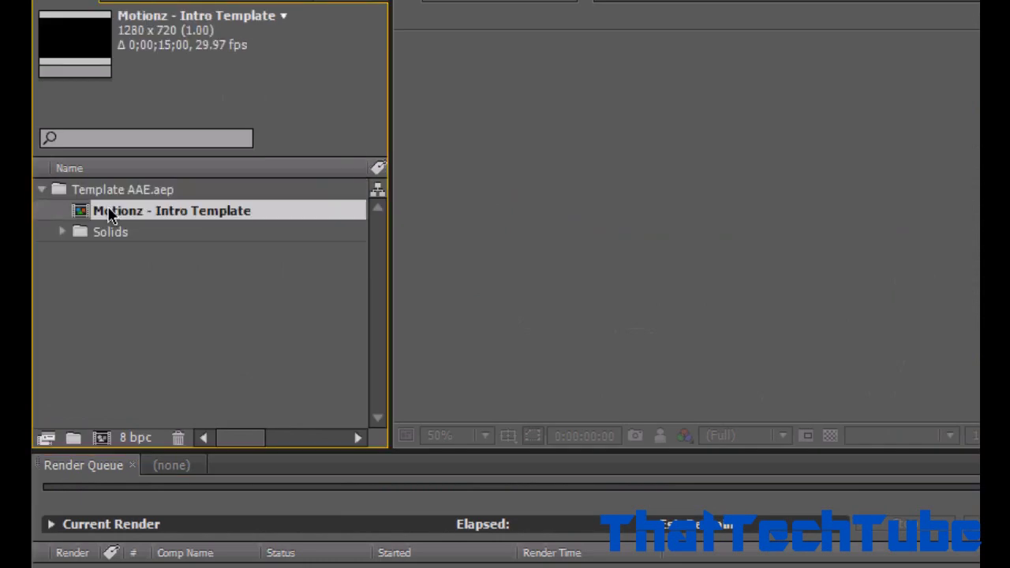
{"action": "left_click", "coordinate": [94, 232]}
{"action": "left_click_drag", "start_coordinate": [116, 210], "coordinate": [128, 342]}
{"action": "left_click", "coordinate": [174, 467]}
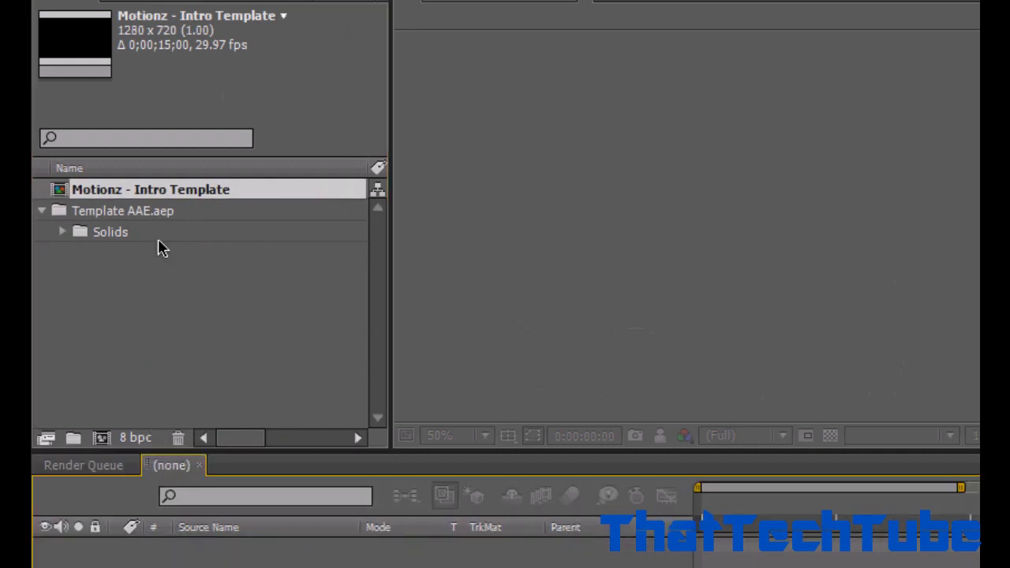
{"action": "left_click", "coordinate": [135, 219]}
{"action": "left_click_drag", "start_coordinate": [79, 190], "coordinate": [101, 437]}
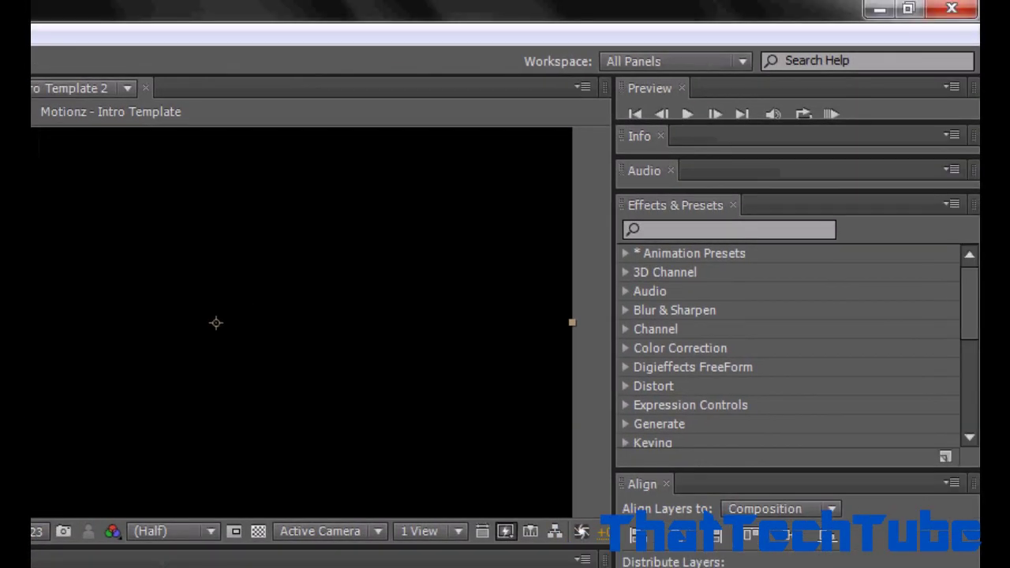
{"action": "left_click", "coordinate": [964, 6]}
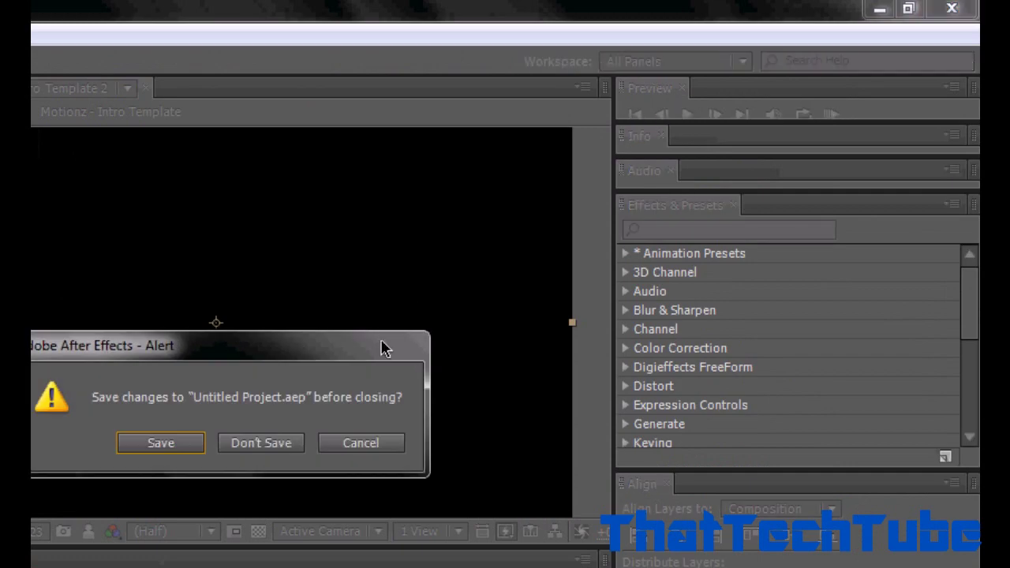
Quit After Effects without saving and close the template folder window.
{"action": "left_click", "coordinate": [246, 444]}
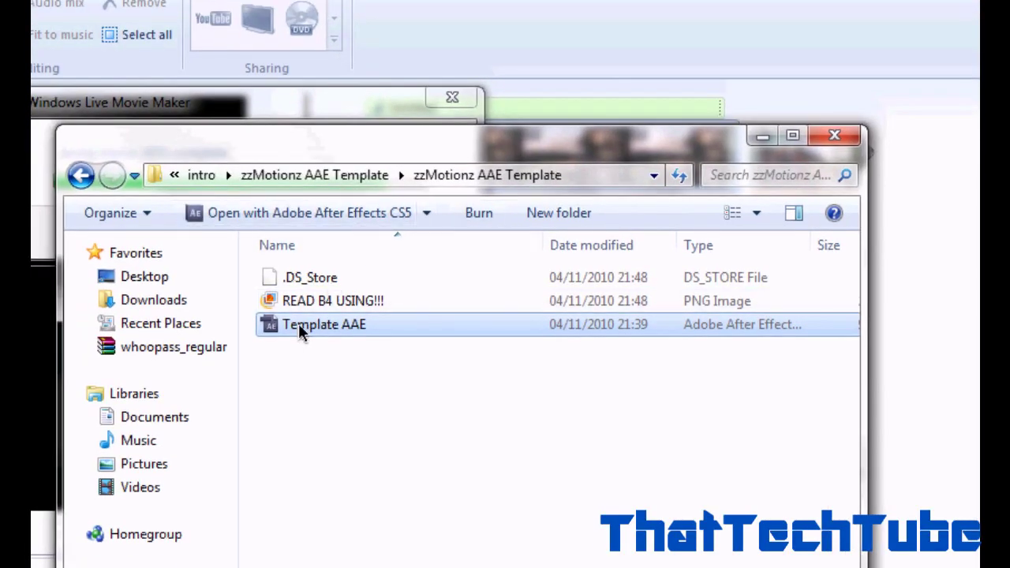
{"action": "left_click", "coordinate": [833, 136]}
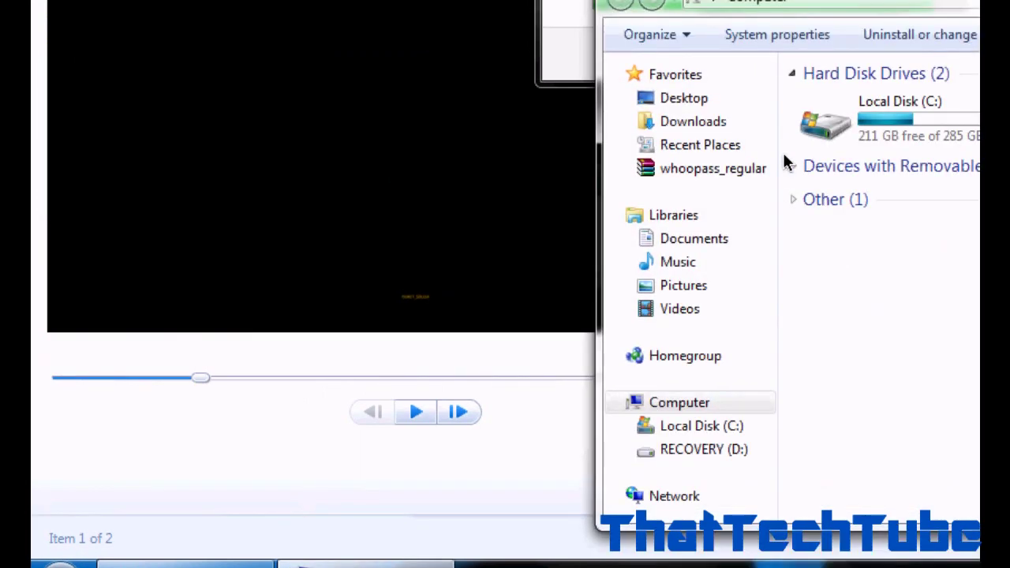
Navigate C:\$a\intro into the inner zzMotionz AAE Template subfolder.
{"action": "left_click", "coordinate": [763, 134]}
{"action": "double_click", "coordinate": [762, 134]}
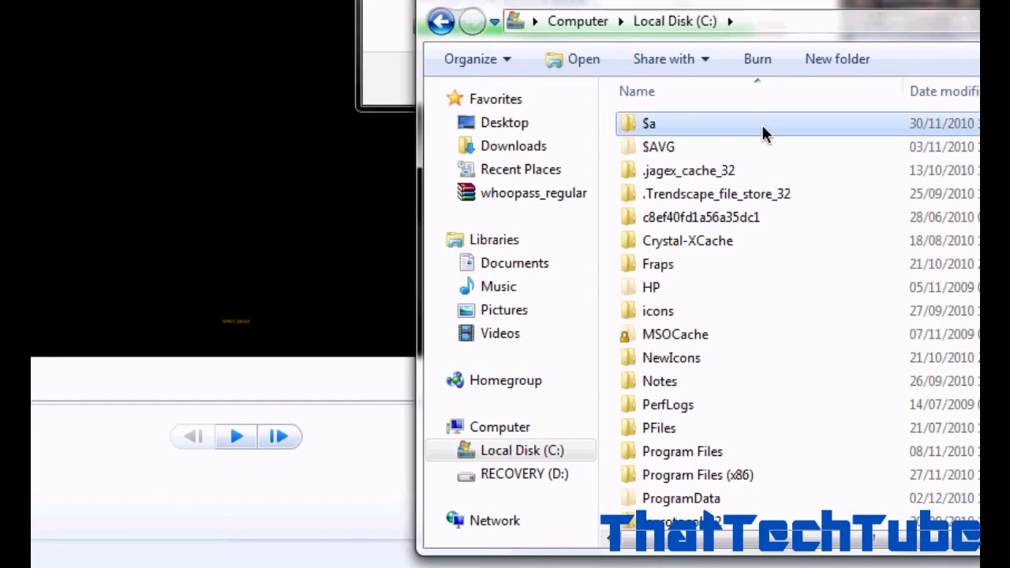
{"action": "double_click", "coordinate": [762, 132]}
{"action": "double_click", "coordinate": [816, 173]}
{"action": "double_click", "coordinate": [725, 168]}
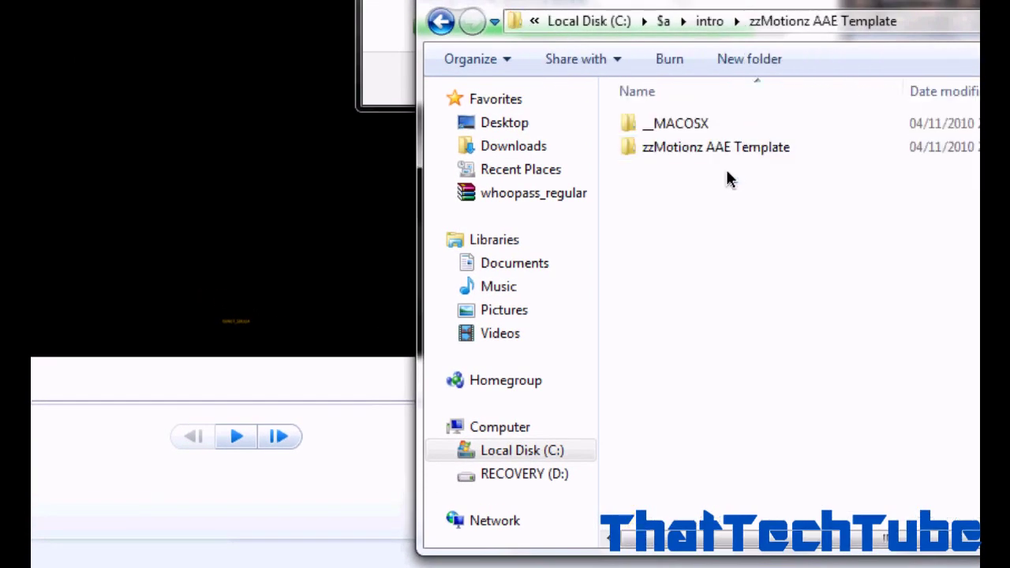
{"action": "left_click", "coordinate": [707, 148]}
{"action": "double_click", "coordinate": [707, 150]}
Open Template AAE in After Effects and the READ B4 USING!!! image.
{"action": "double_click", "coordinate": [692, 169]}
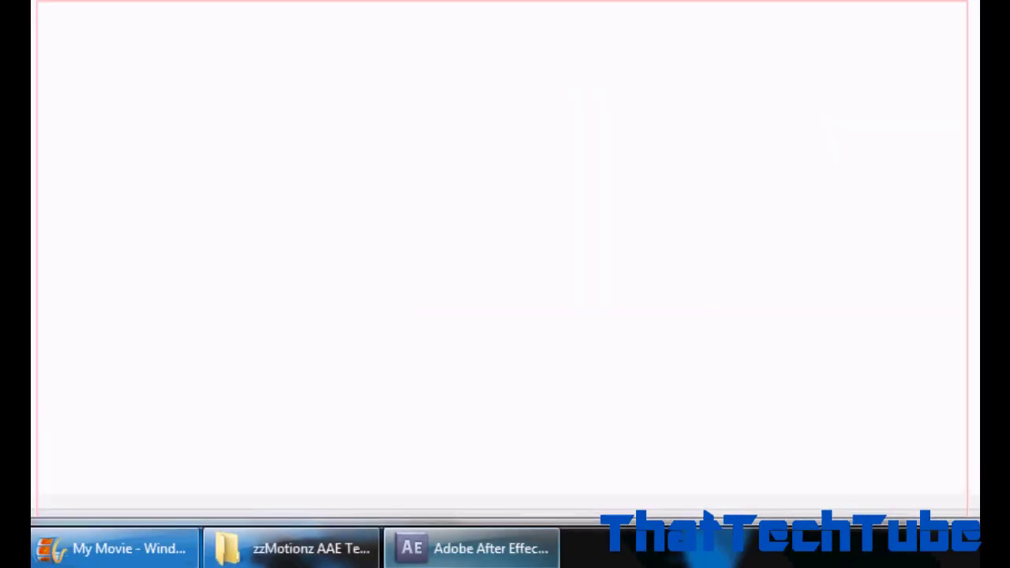
{"action": "left_click", "coordinate": [342, 552]}
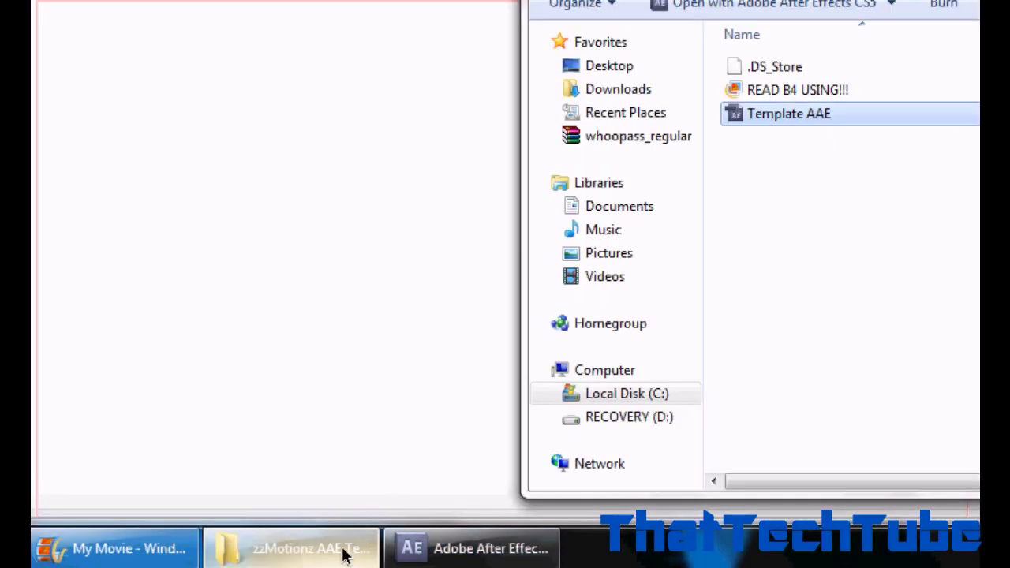
{"action": "double_click", "coordinate": [797, 90]}
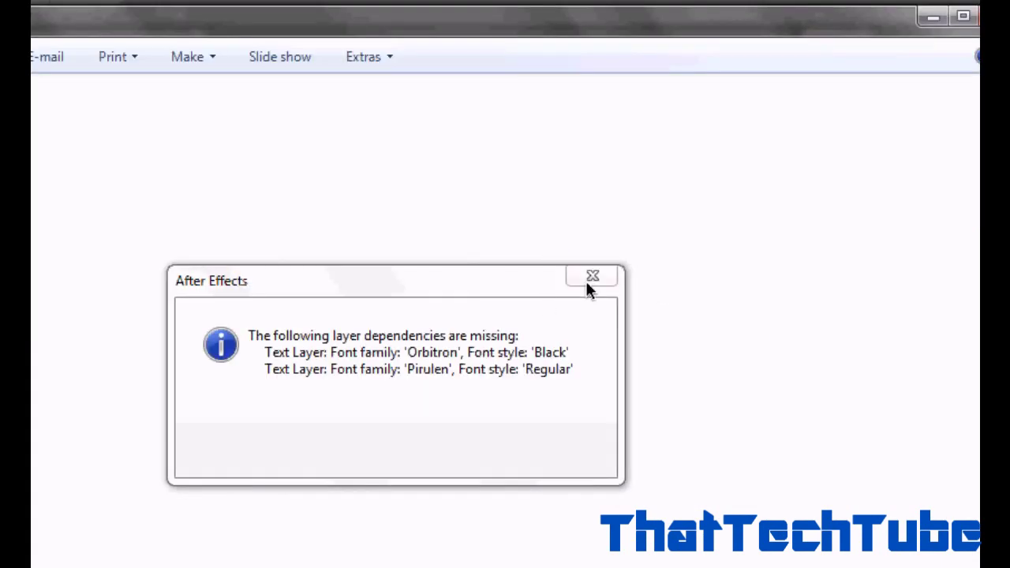
Dismiss the missing-fonts alert and close the READ B4 USING!!! note.
{"action": "left_click", "coordinate": [548, 454]}
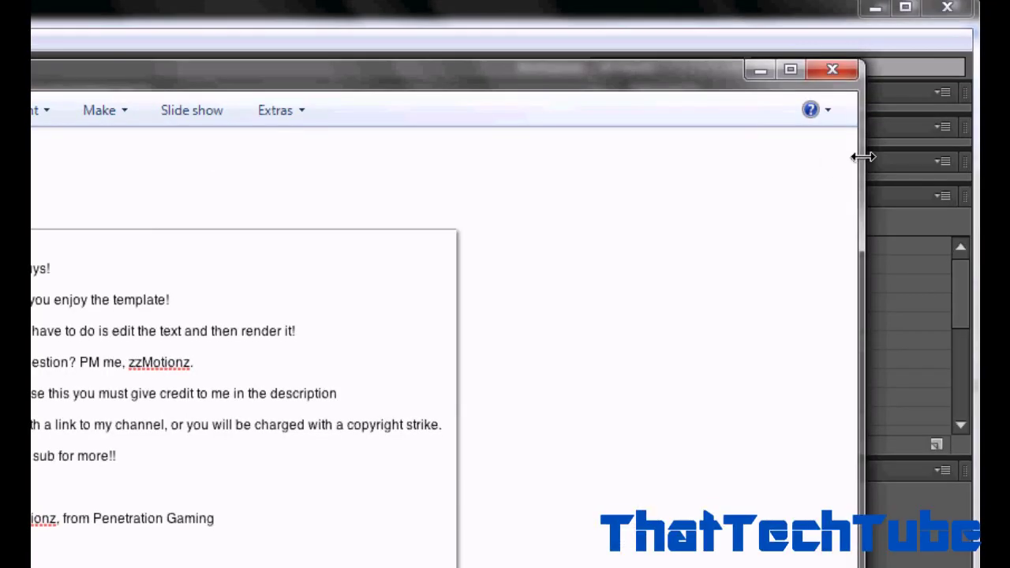
{"action": "left_click", "coordinate": [832, 71]}
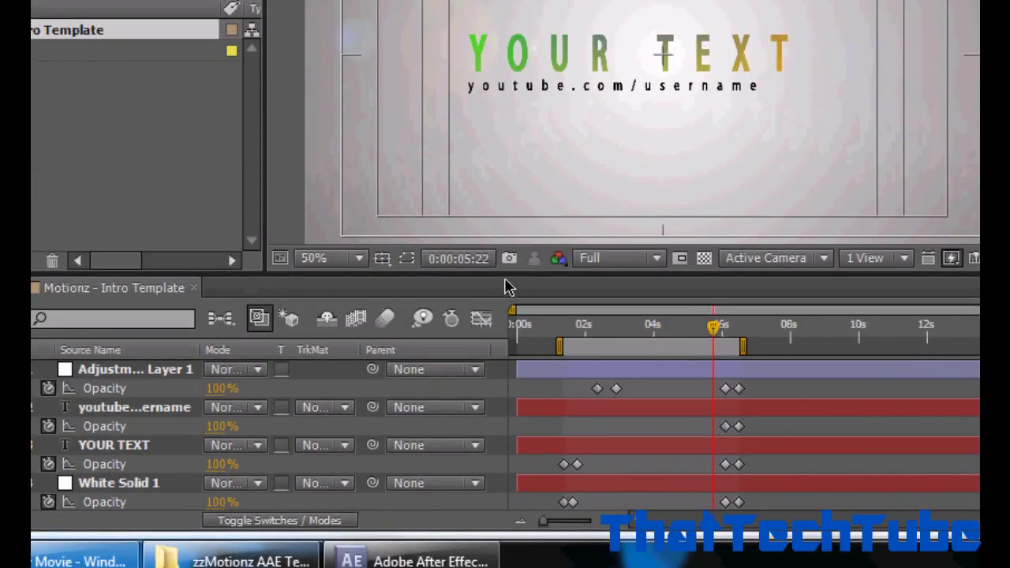
Retype the YOUR TEXT title as ThatTechTube and nudge it slightly left.
{"action": "left_click_drag", "start_coordinate": [505, 272], "coordinate": [529, 187]}
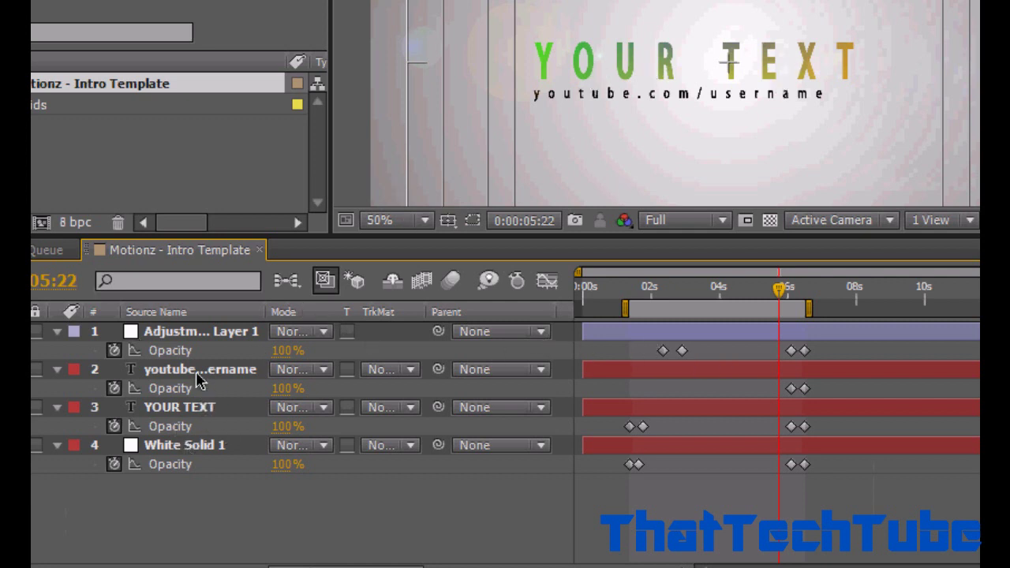
{"action": "left_click", "coordinate": [194, 409]}
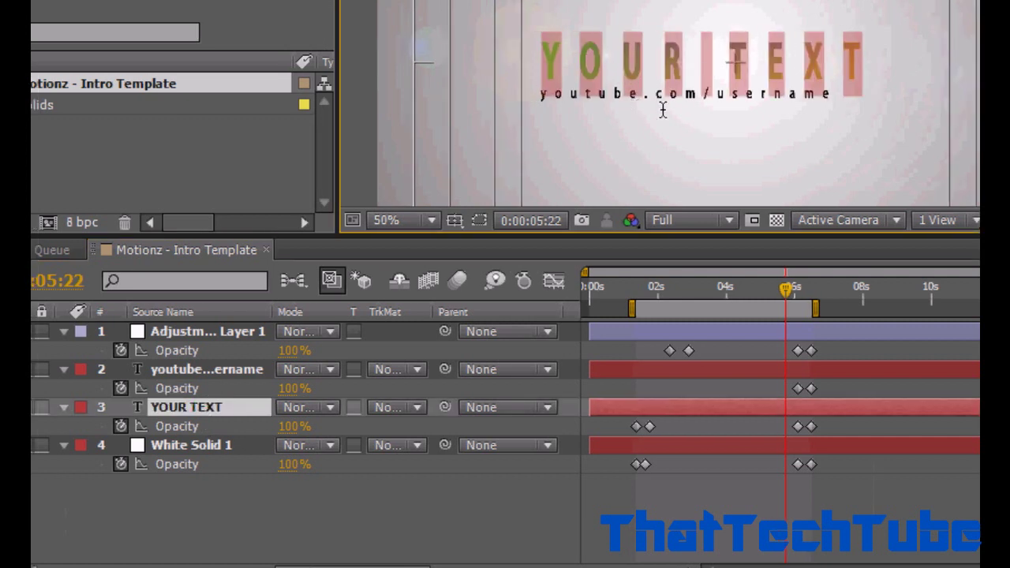
{"action": "type", "text": "That"}
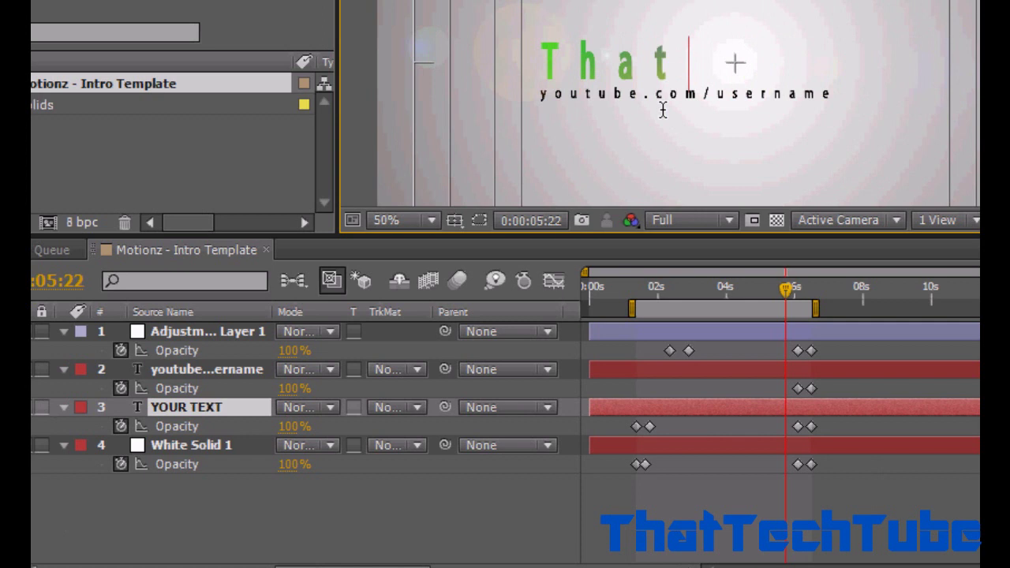
{"action": "type", "text": "Tech"}
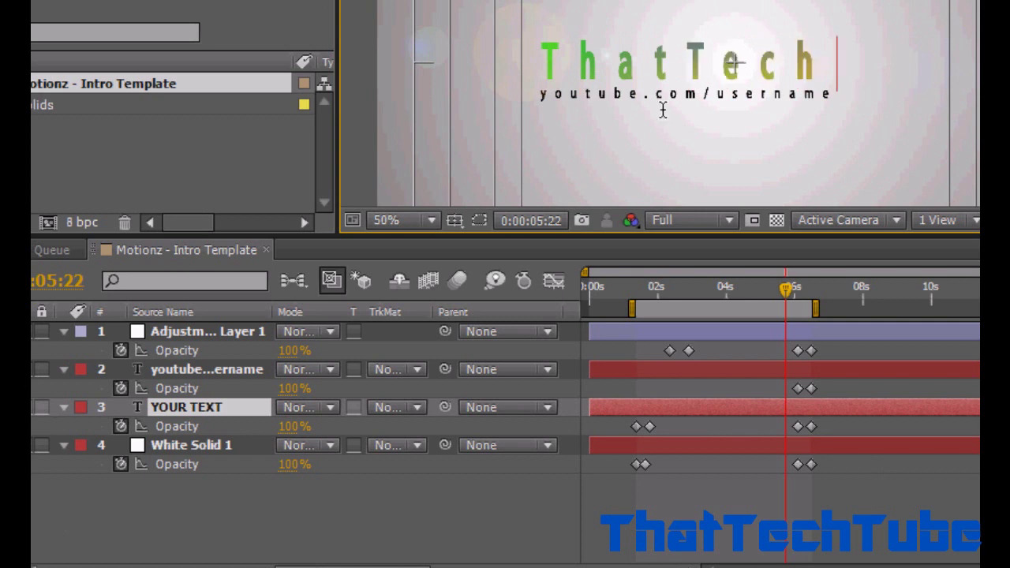
{"action": "type", "text": "Tube"}
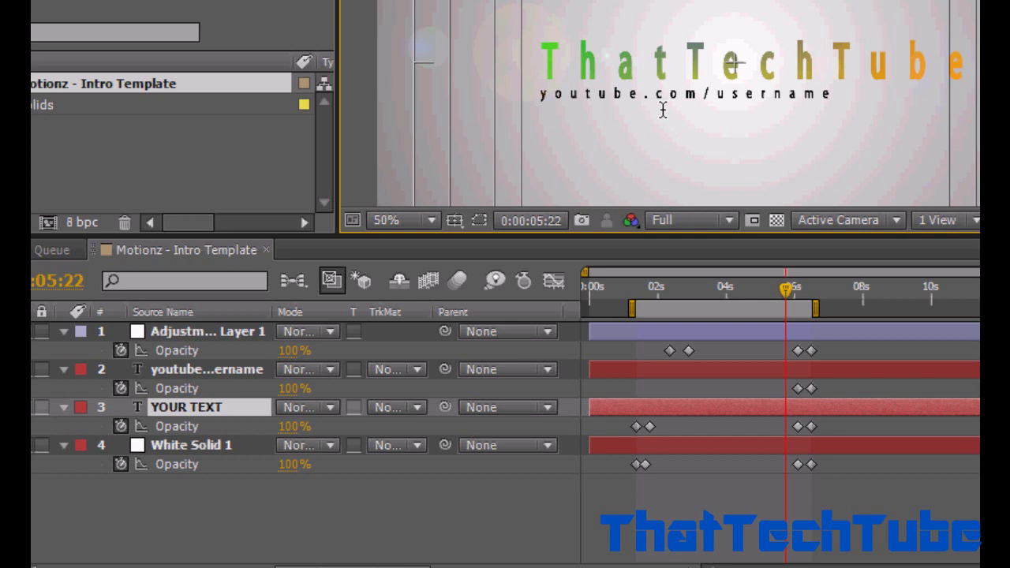
{"action": "key", "text": "Escape"}
{"action": "key", "text": "BackSpace"}
{"action": "key", "text": "Return"}
{"action": "mouse_move", "coordinate": [602, 70]}
{"action": "left_mouse_down"}
{"action": "mouse_move", "coordinate": [575, 66]}
{"action": "mouse_move", "coordinate": [584, 67]}
{"action": "left_mouse_up"}
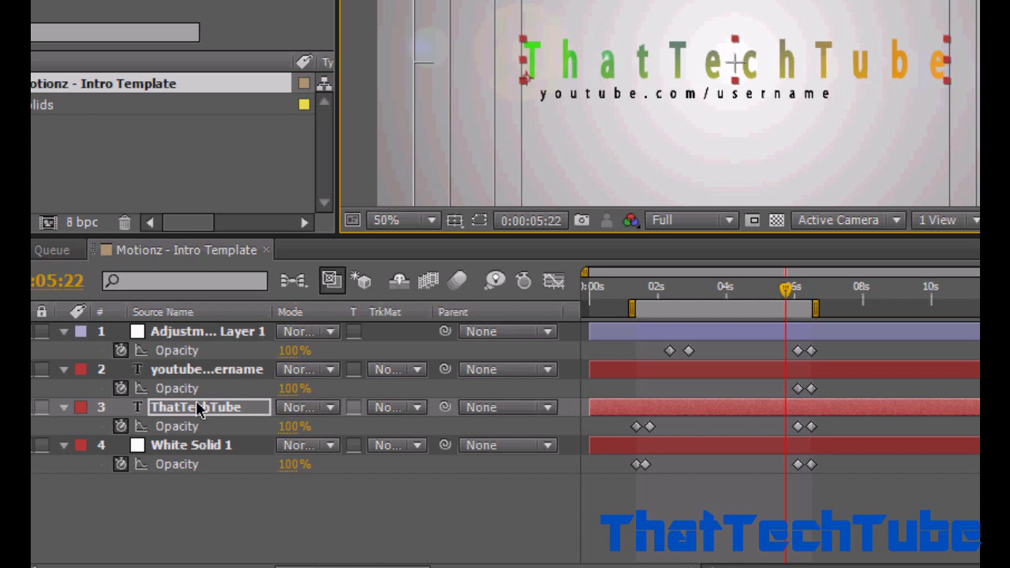
Retype the URL line as youtube.com/thattechtube and move it slightly up and left.
{"action": "left_click", "coordinate": [189, 371]}
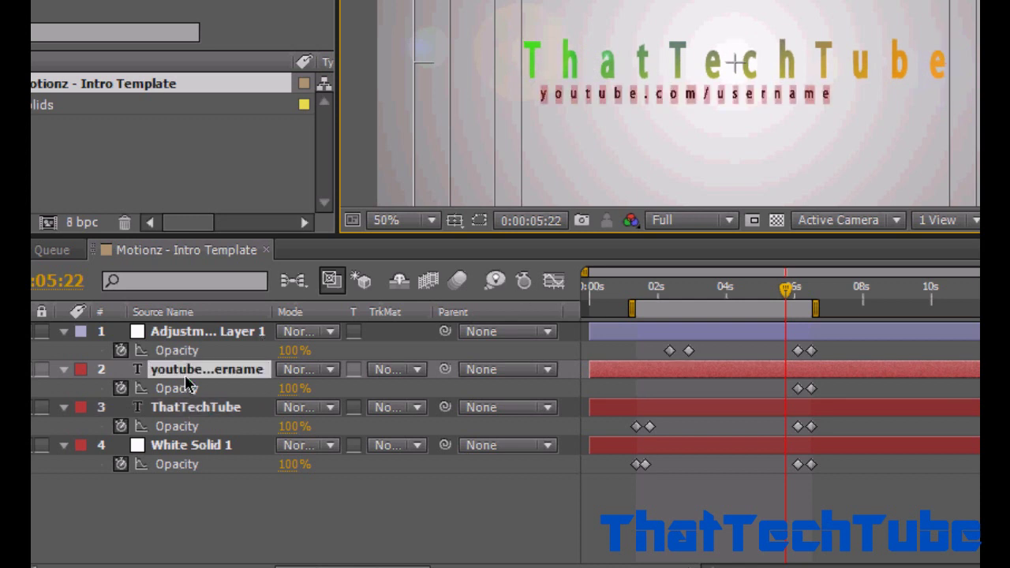
{"action": "type", "text": "yoyutube"}
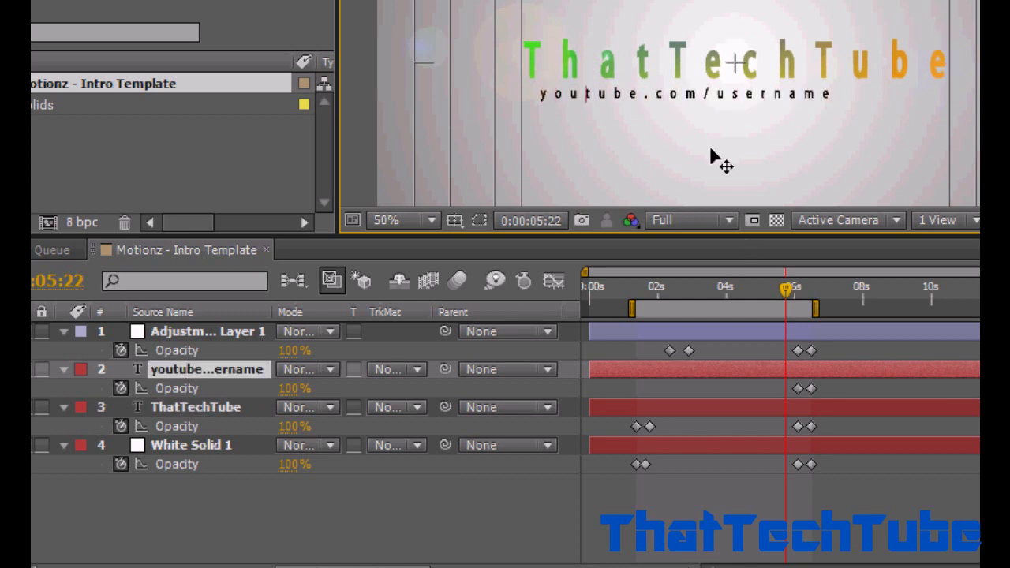
{"action": "key", "text": "BackSpace"}
{"action": "key", "text": "BackSpace"}
{"action": "key", "text": "BackSpace"}
{"action": "key", "text": "BackSpace"}
{"action": "key", "text": "BackSpace"}
{"action": "key", "text": "BackSpace"}
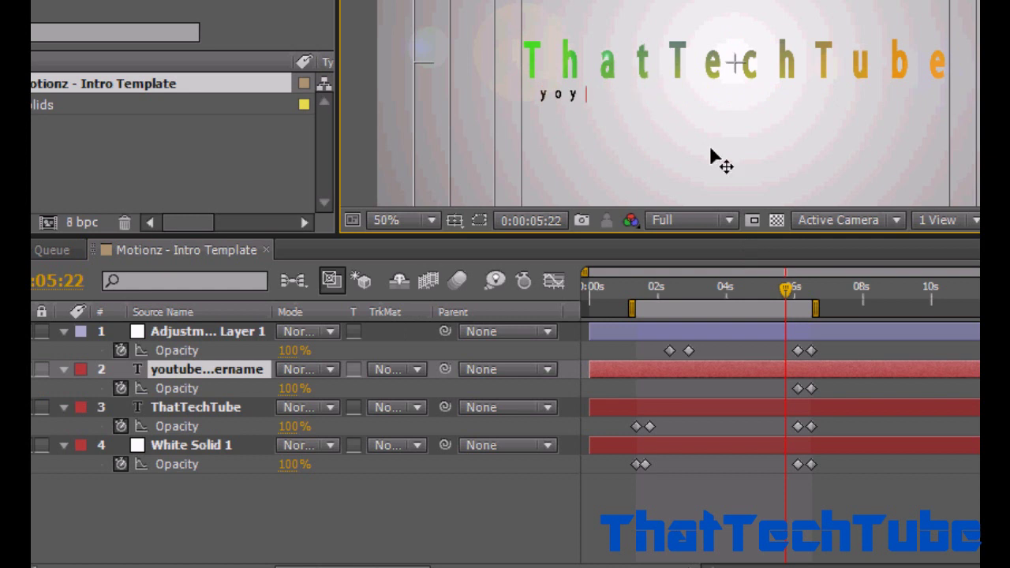
{"action": "type", "text": "utube.com/"}
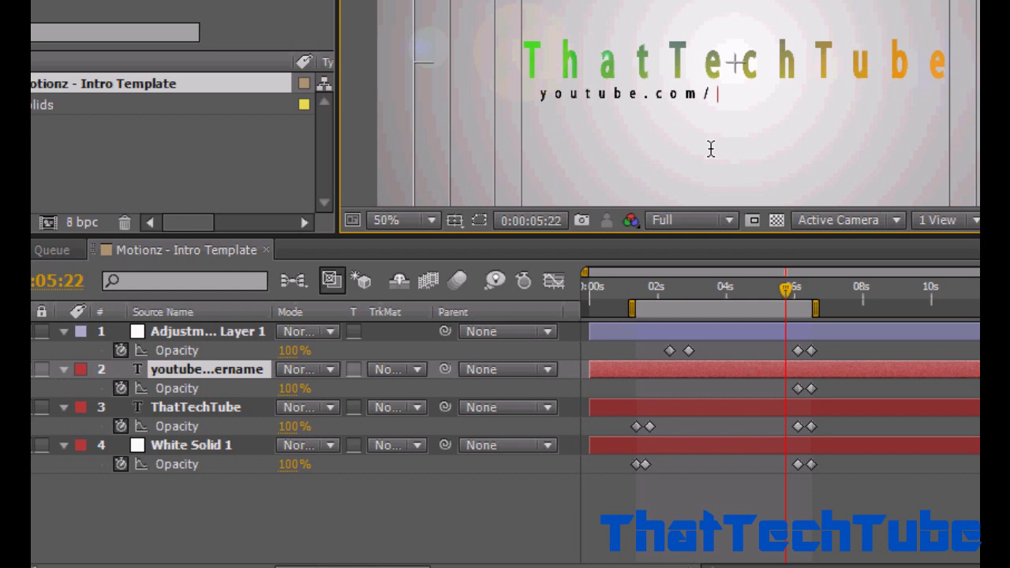
{"action": "type", "text": "thattechtube"}
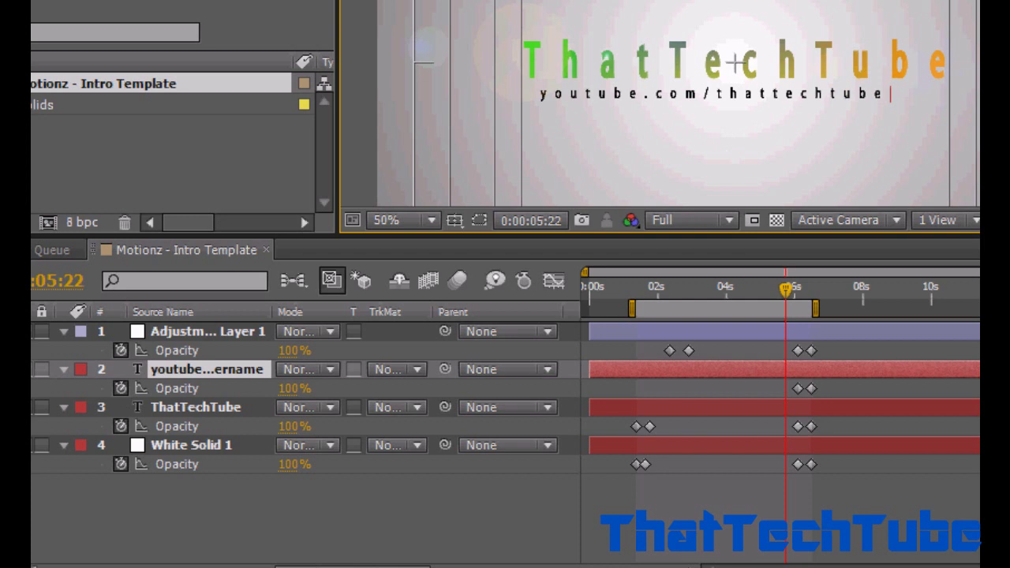
{"action": "key", "text": "KP_Enter"}
{"action": "left_click", "coordinate": [741, 97]}
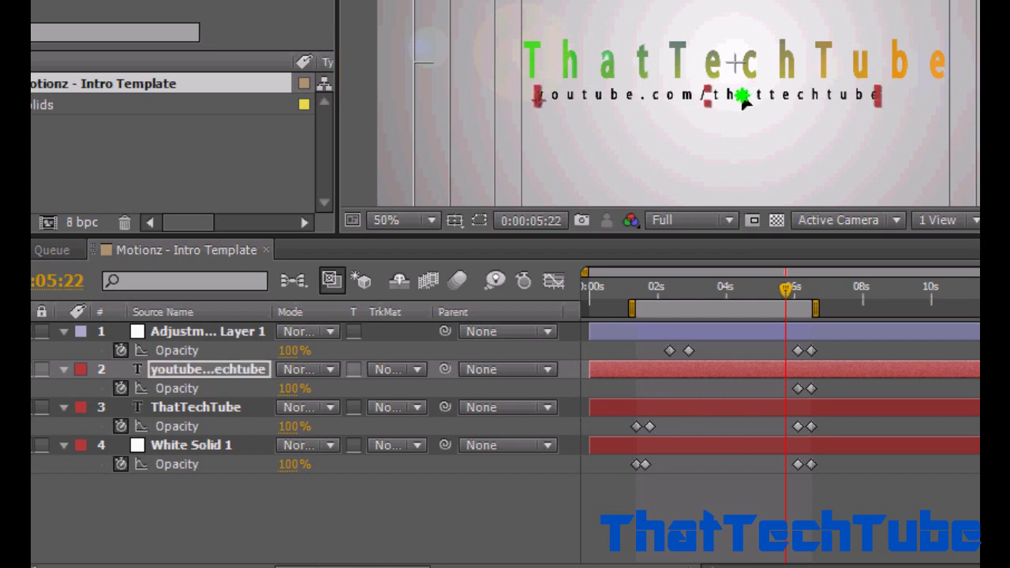
{"action": "left_click_drag", "start_coordinate": [741, 96], "coordinate": [729, 91]}
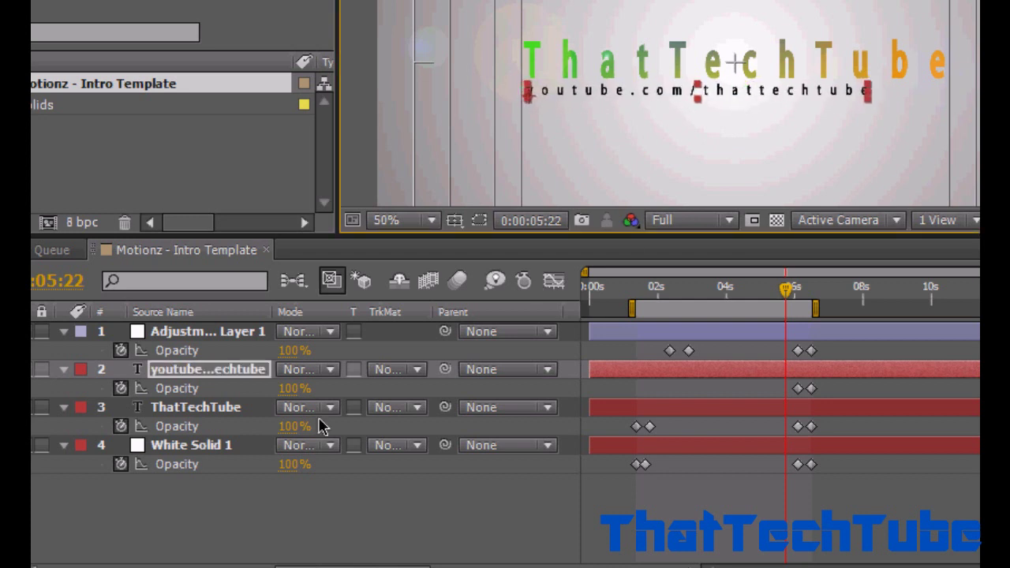
Insert user/ so the URL reads youtube.com/user/thattechtube, then deselect the layer.
{"action": "double_click", "coordinate": [244, 378]}
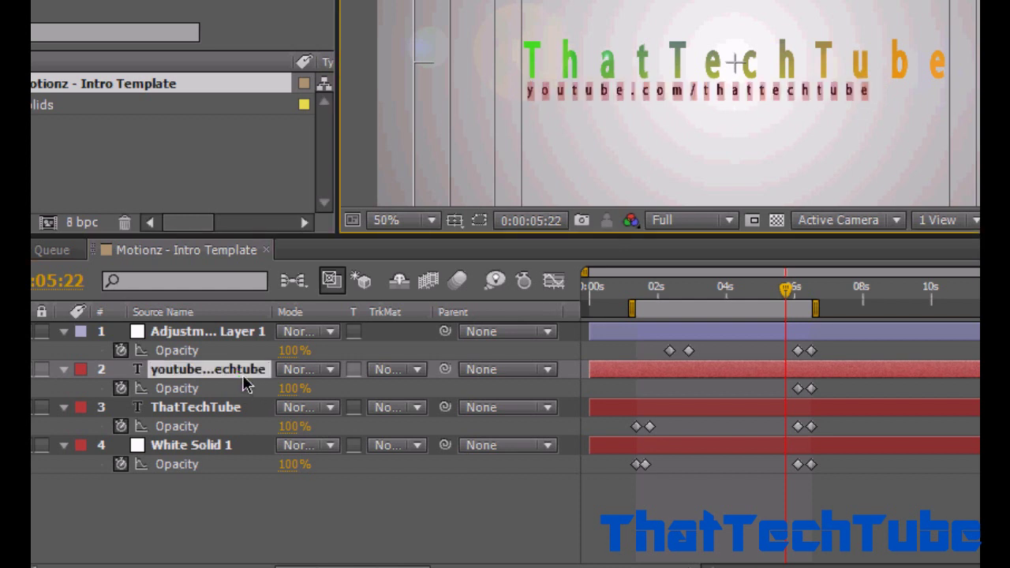
{"action": "key", "text": "End"}
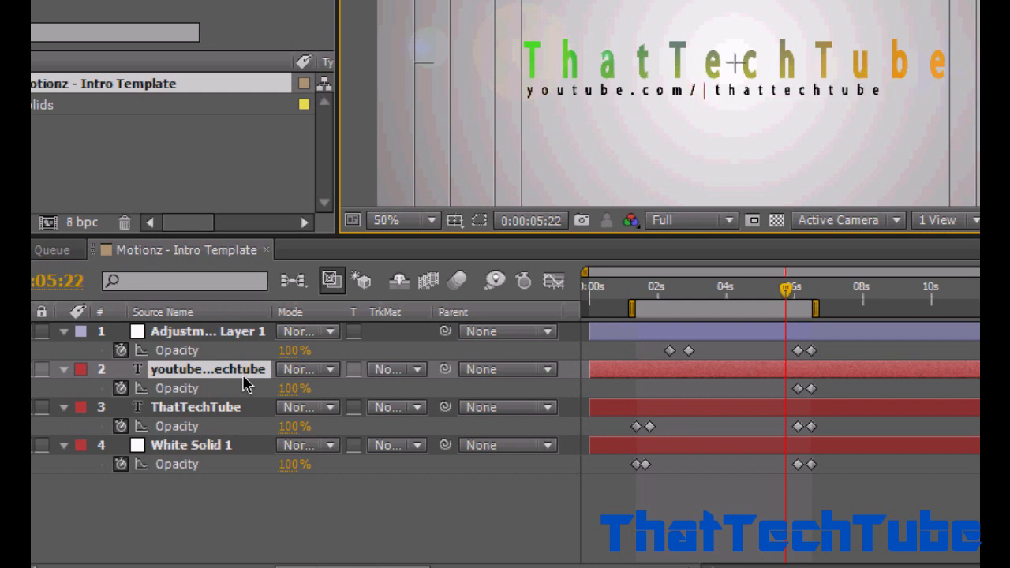
{"action": "key", "text": "BackSpace"}
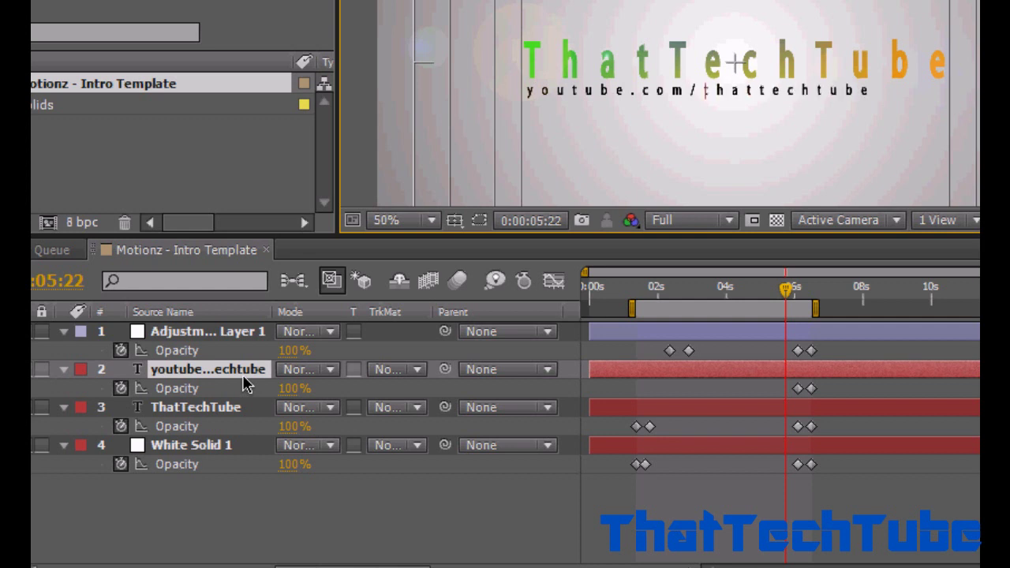
{"action": "type", "text": "user"}
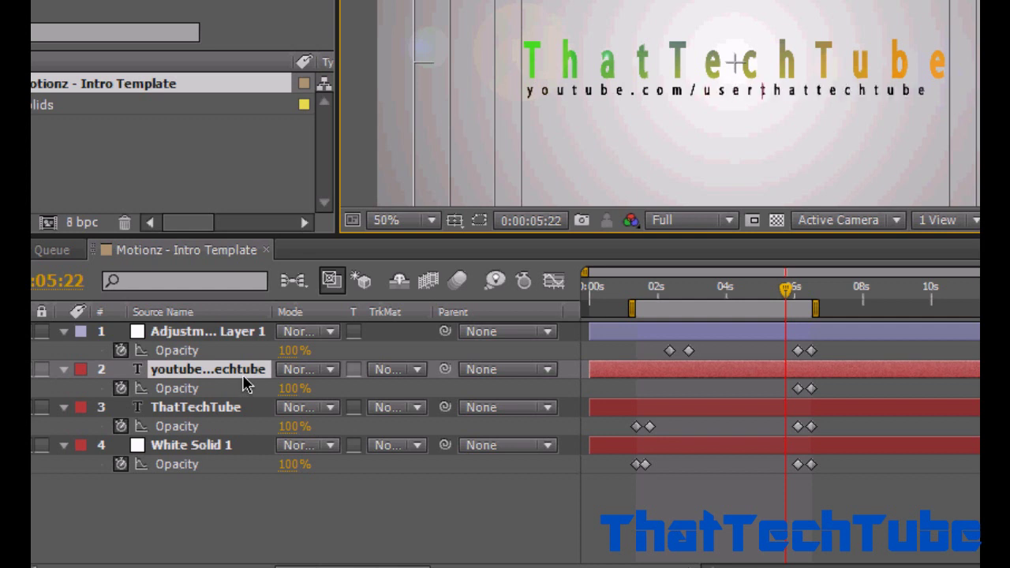
{"action": "type", "text": "/"}
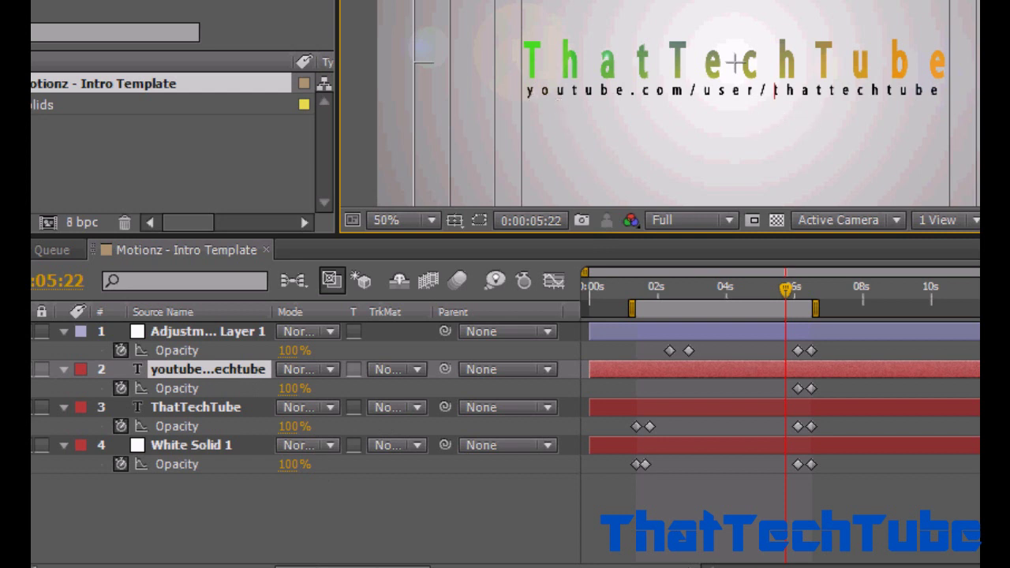
{"action": "key", "text": "Escape"}
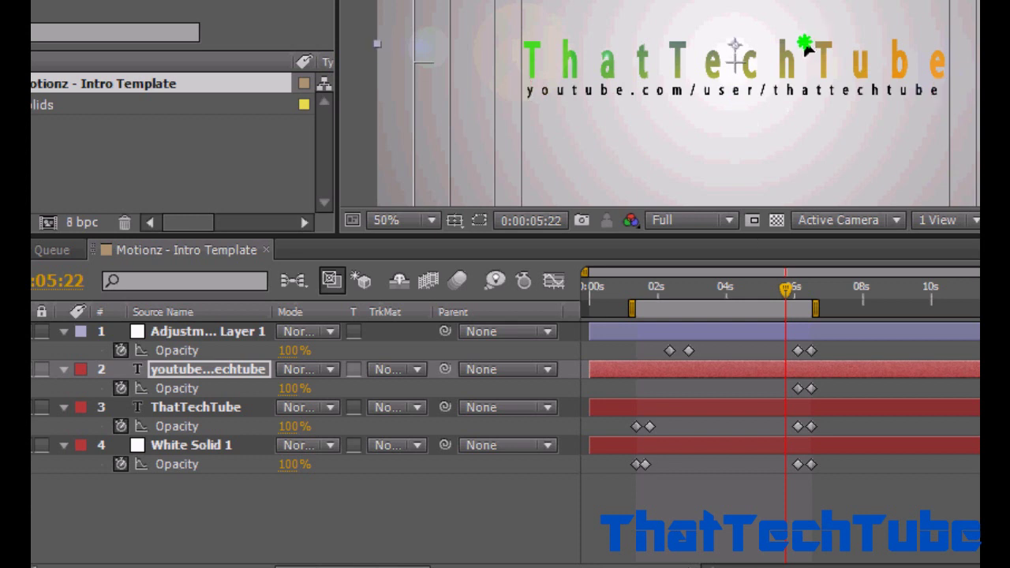
{"action": "left_click", "coordinate": [806, 49]}
Select the Adjustment layer and scrub the current time back to 0:00:03:24.
{"action": "left_click", "coordinate": [806, 49]}
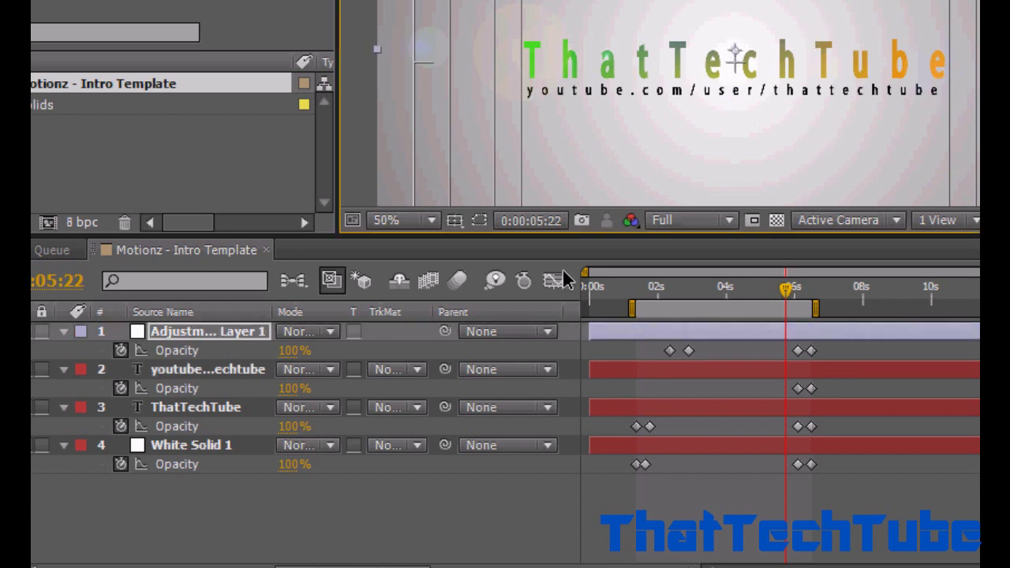
{"action": "key", "text": "Page_Down"}
{"action": "key", "text": "Page_Down"}
{"action": "key", "text": "Page_Down"}
{"action": "left_click_drag", "start_coordinate": [786, 288], "coordinate": [484, 275]}
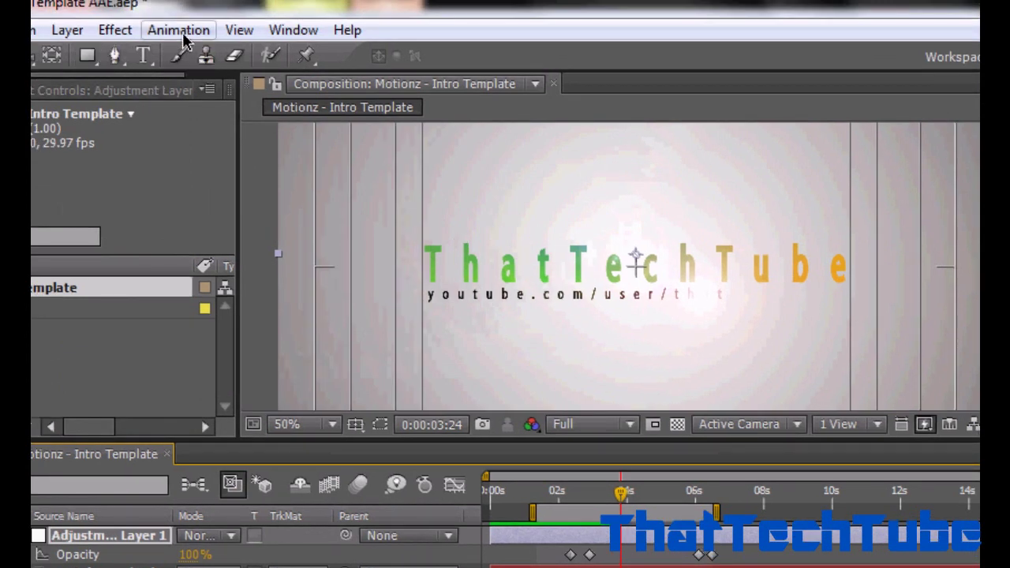
Add a new empty text layer to the Motionz intro composition through Layer > New > Text.
{"action": "left_click", "coordinate": [50, 32]}
{"action": "mouse_move", "coordinate": [142, 49]}
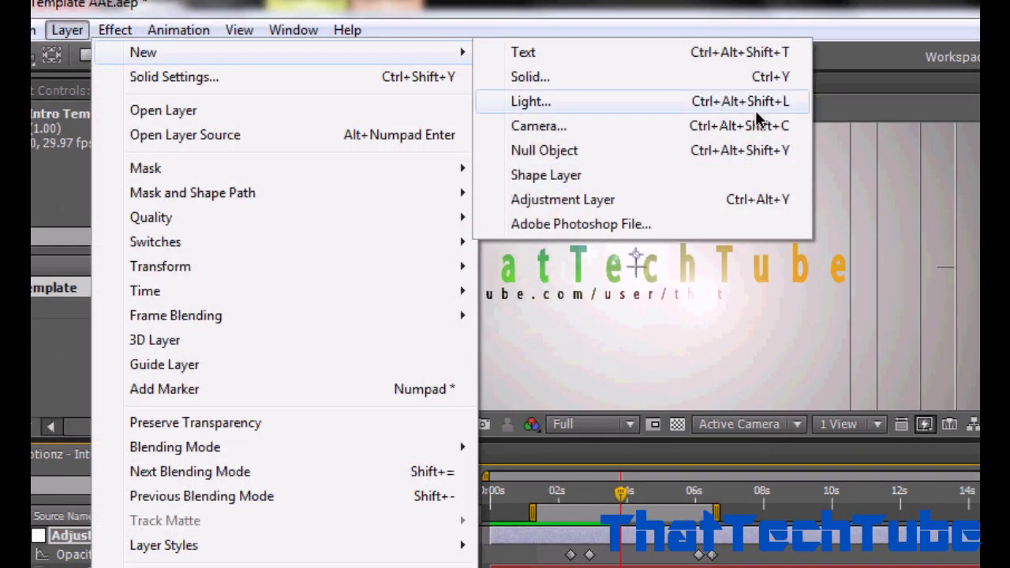
{"action": "left_click", "coordinate": [645, 55]}
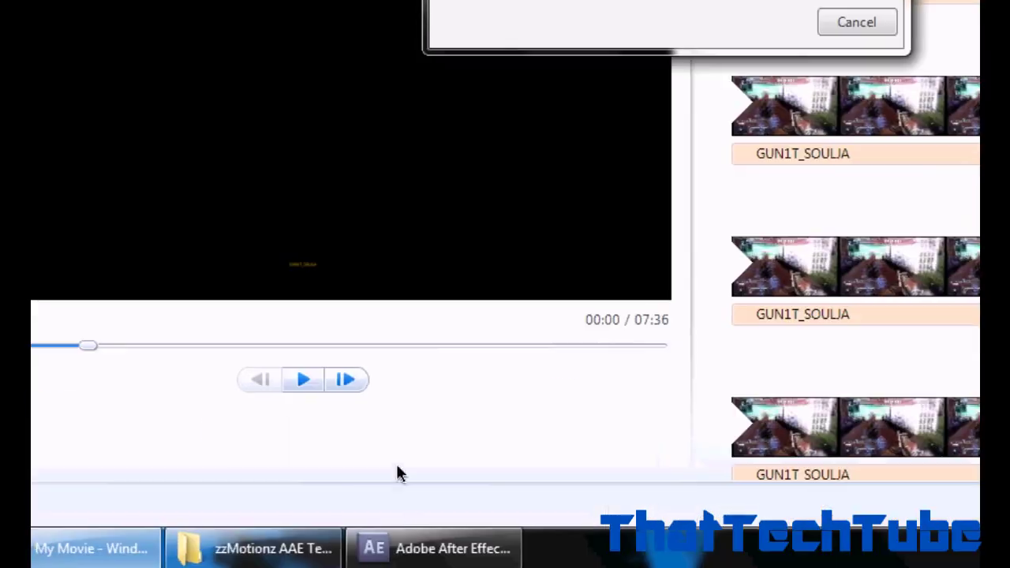
Return to After Effects from the taskbar while the HD publish keeps running.
{"action": "left_click", "coordinate": [426, 546]}
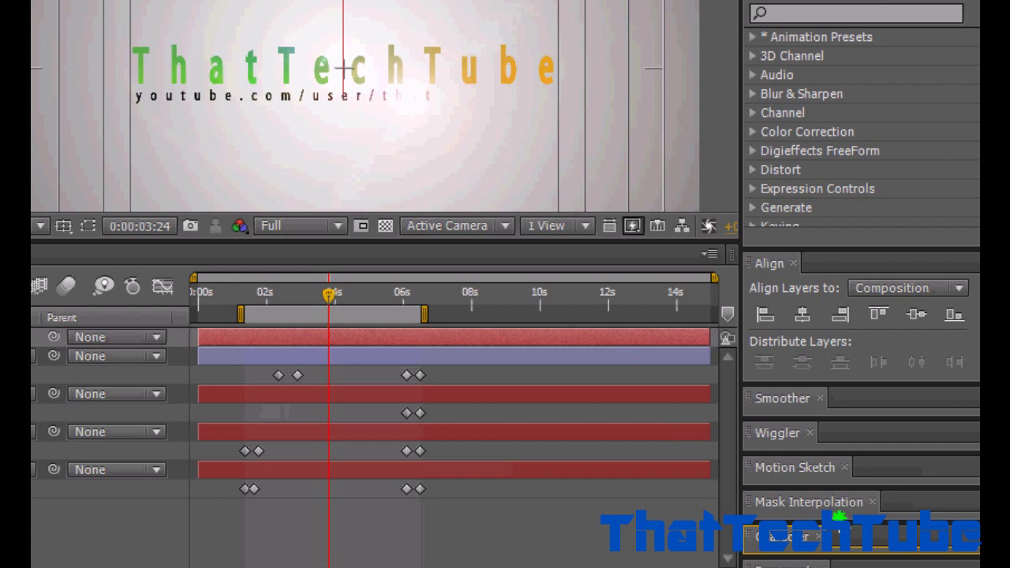
Set the Character panel font size to 20 px and type the credit 'Intro Made By zzMotionz'.
{"action": "left_click", "coordinate": [808, 537]}
{"action": "left_click_drag", "start_coordinate": [803, 282], "coordinate": [798, 191]}
{"action": "left_click_drag", "start_coordinate": [796, 295], "coordinate": [704, 294]}
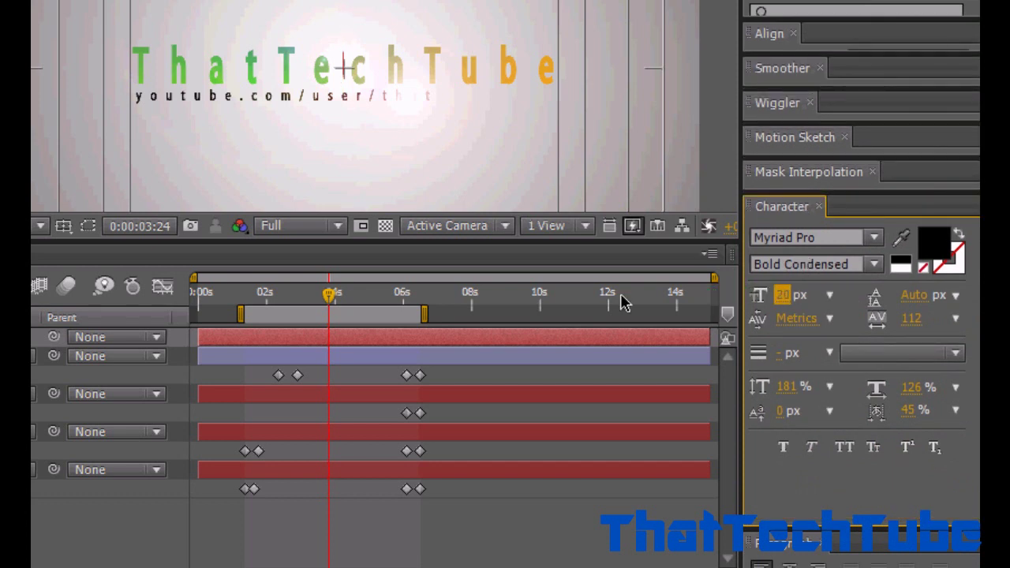
{"action": "type", "text": "Intro"}
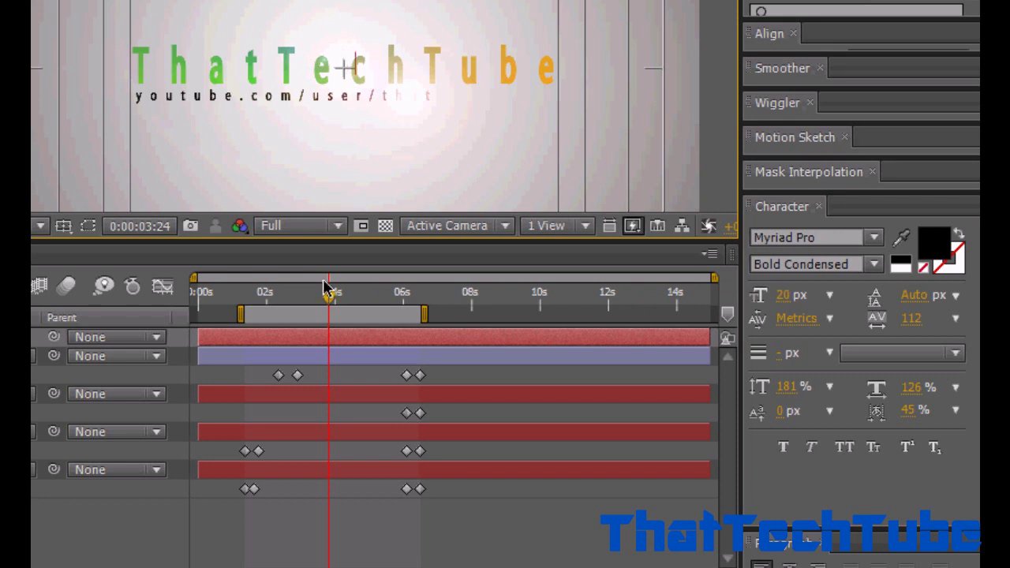
{"action": "type", "text": " Made B"}
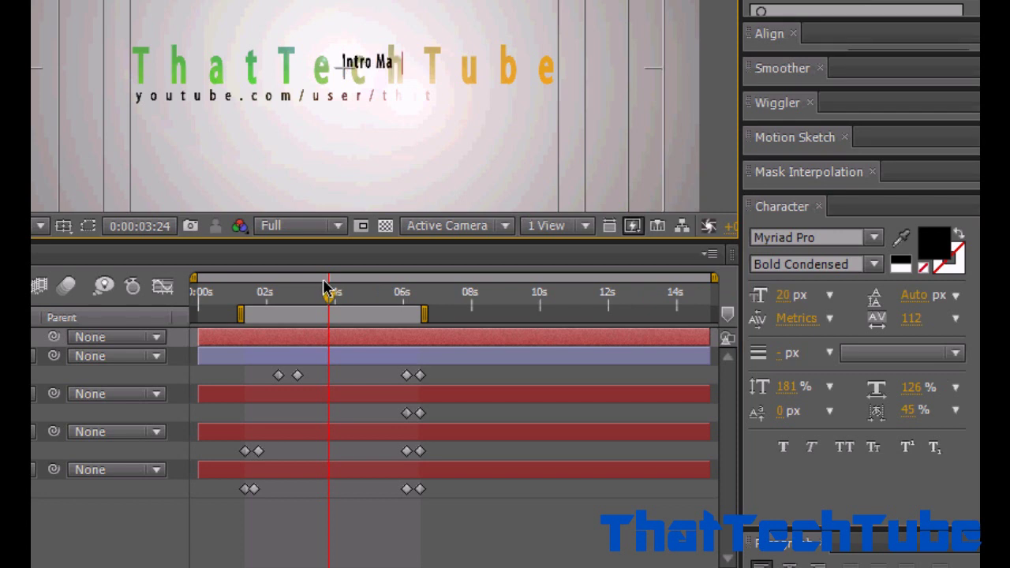
{"action": "type", "text": "y zzMotion"}
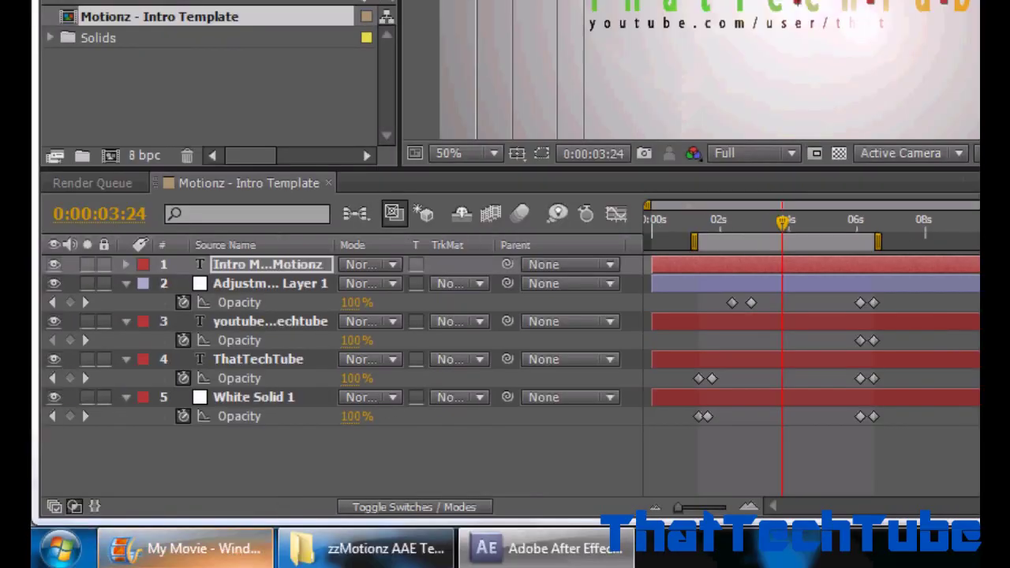
Read and close the READ B4 USING!!! note, then drag the credit line near the frame's bottom.
{"action": "left_click", "coordinate": [371, 548]}
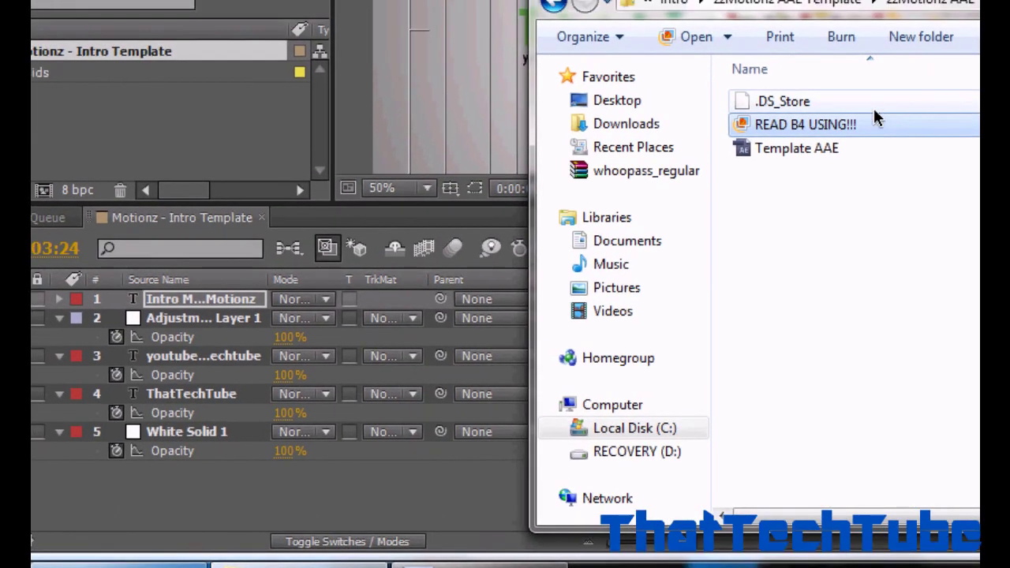
{"action": "double_click", "coordinate": [874, 112]}
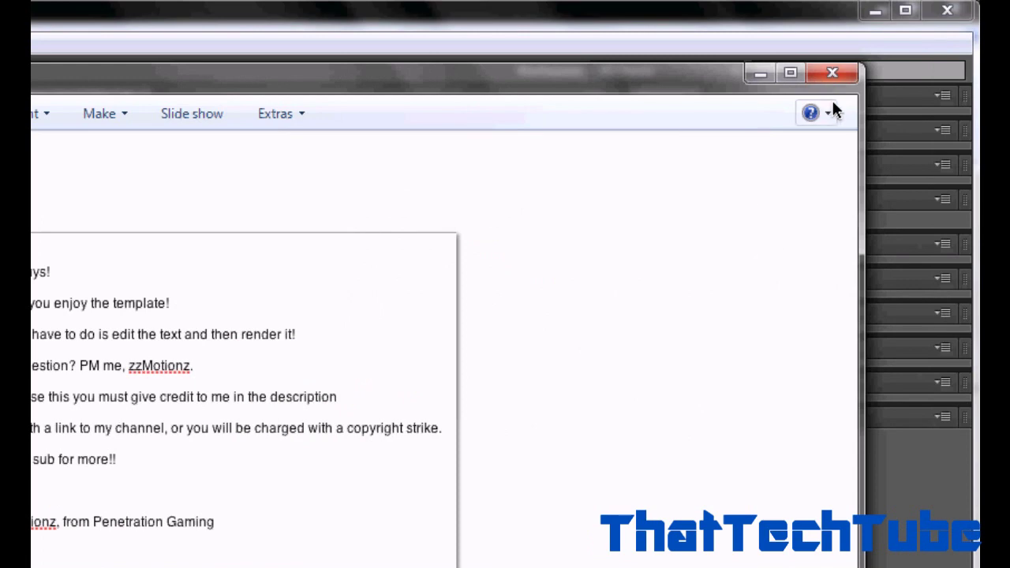
{"action": "left_click", "coordinate": [828, 76]}
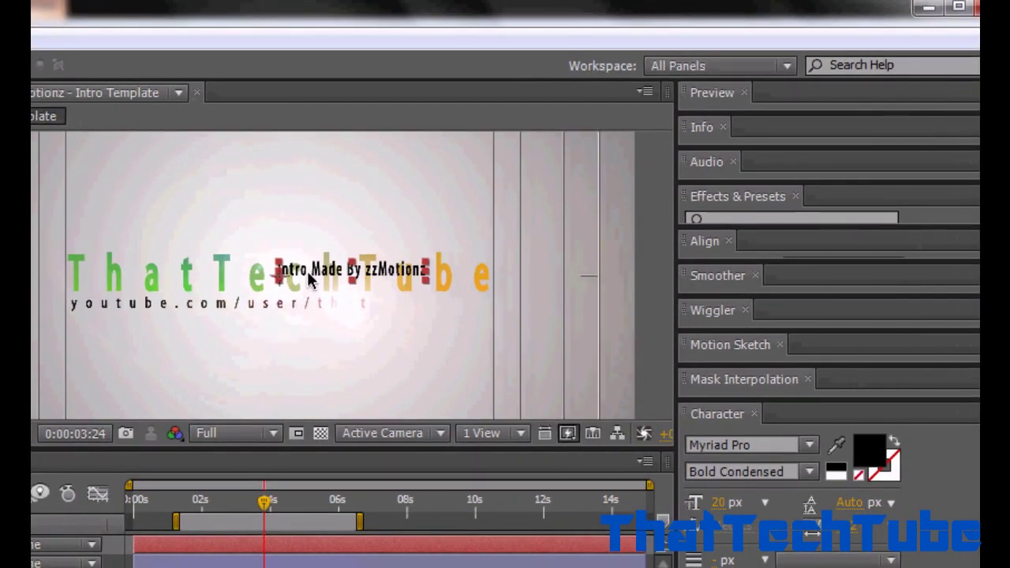
{"action": "left_click", "coordinate": [254, 310]}
{"action": "left_click_drag", "start_coordinate": [306, 304], "coordinate": [236, 418]}
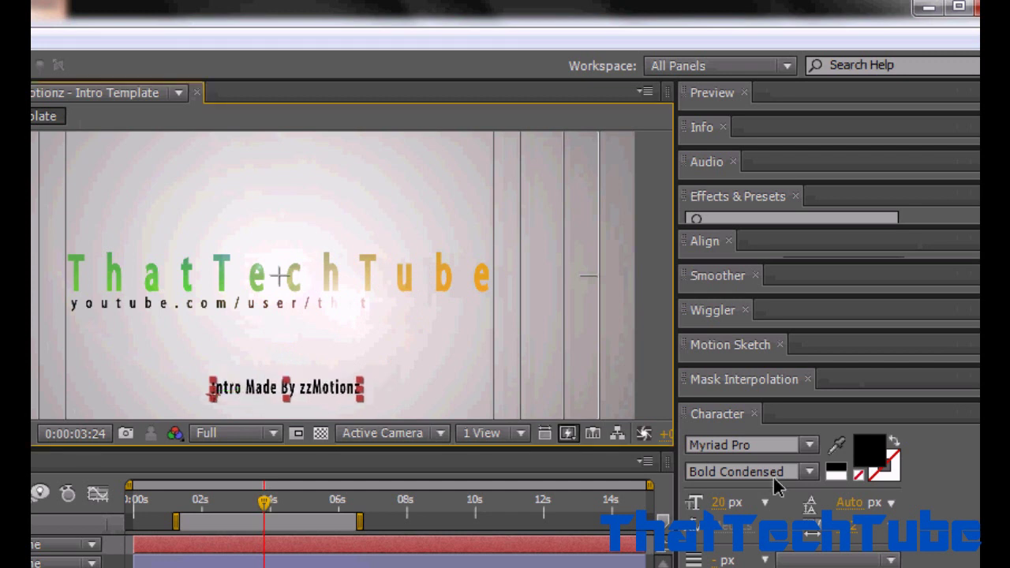
Edit the credit to read 'Intro Made By: youtube.com/zzMotionz', removing the stray space.
{"action": "double_click", "coordinate": [286, 387]}
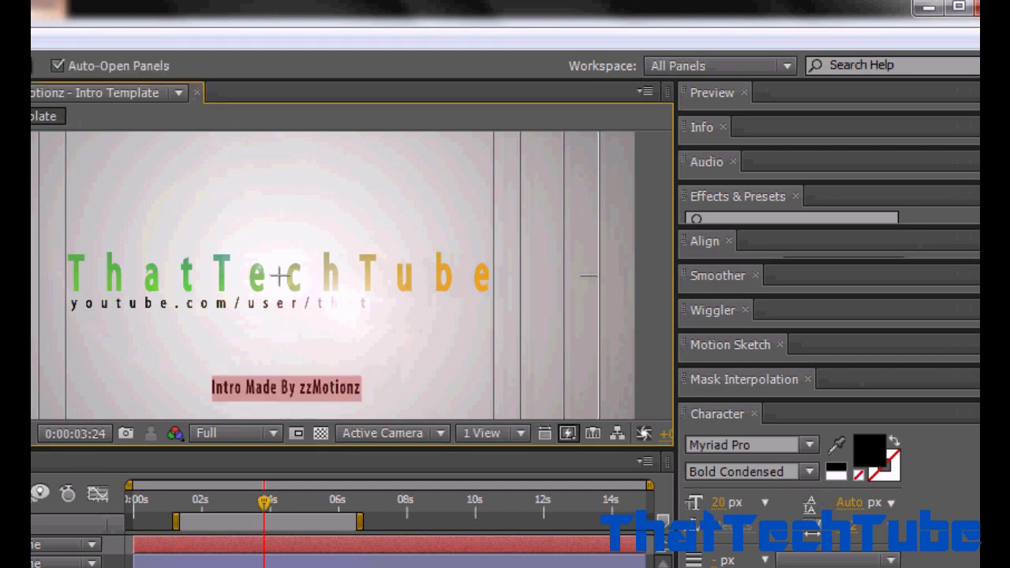
{"action": "key", "text": "Home"}
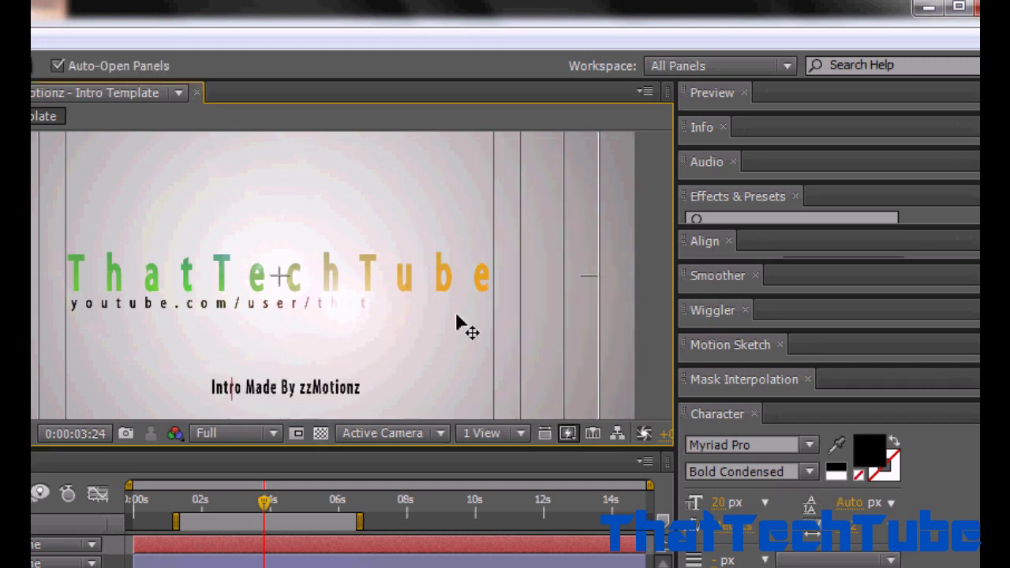
{"action": "key", "text": "Left"}
{"action": "key", "text": "Left"}
{"action": "key", "text": "Left"}
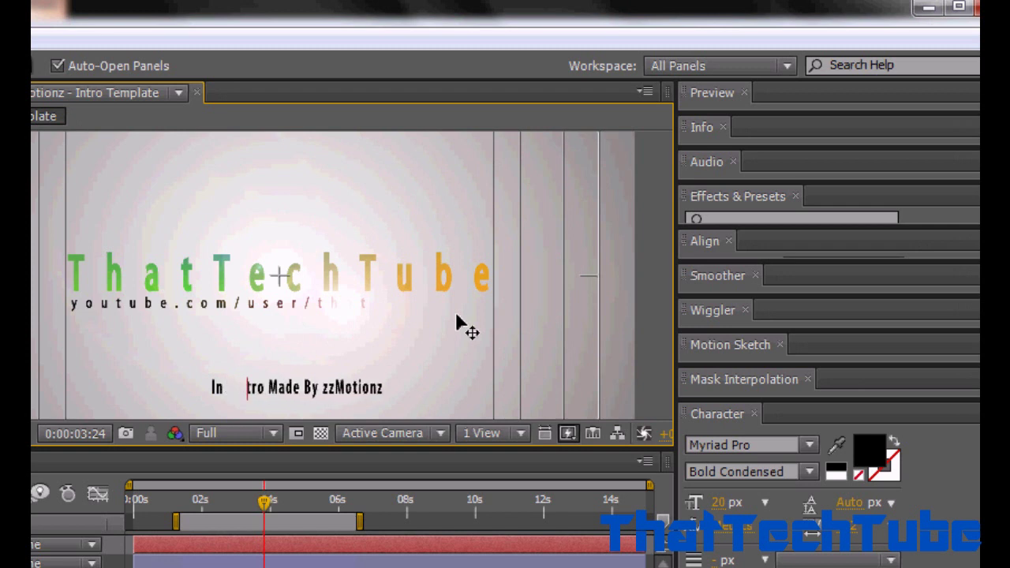
{"action": "key", "text": "ctrl+z"}
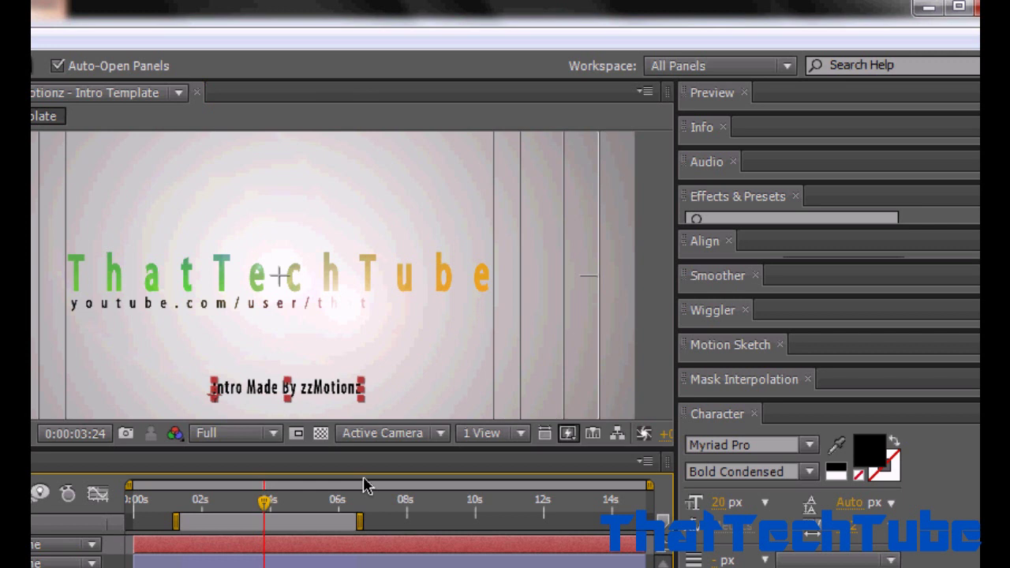
{"action": "key", "text": "Return"}
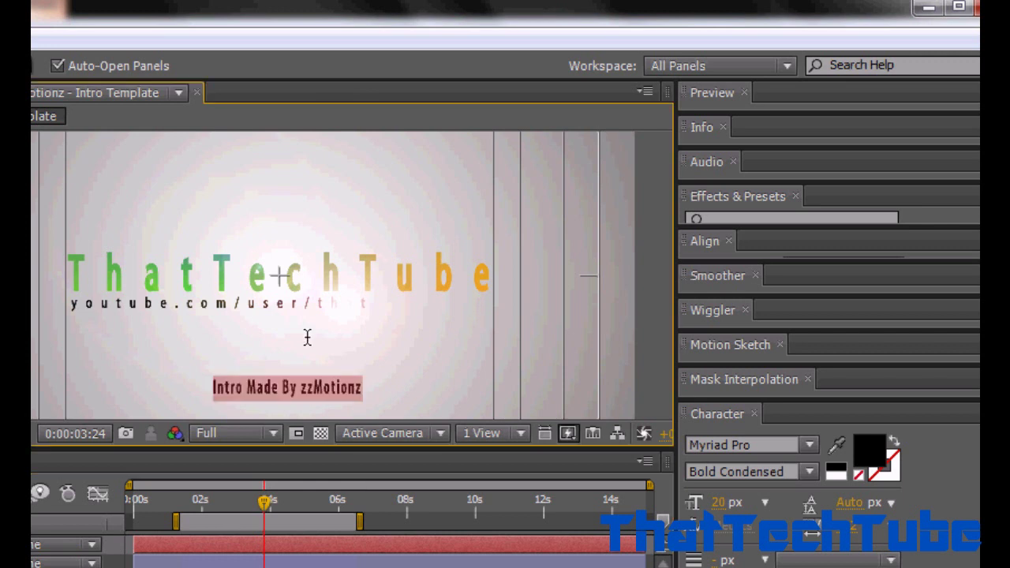
{"action": "key", "text": "End"}
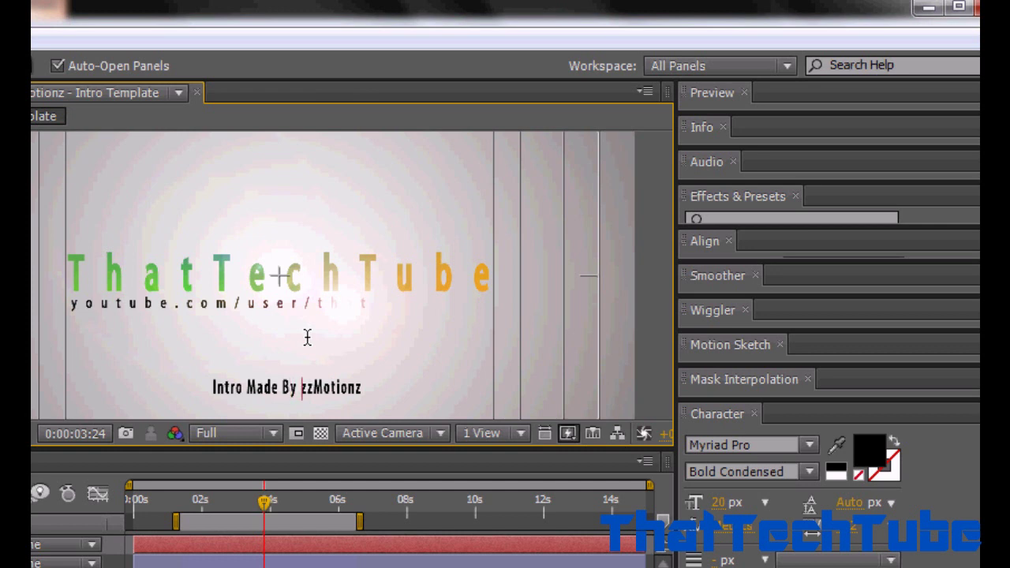
{"action": "type", "text": ":"}
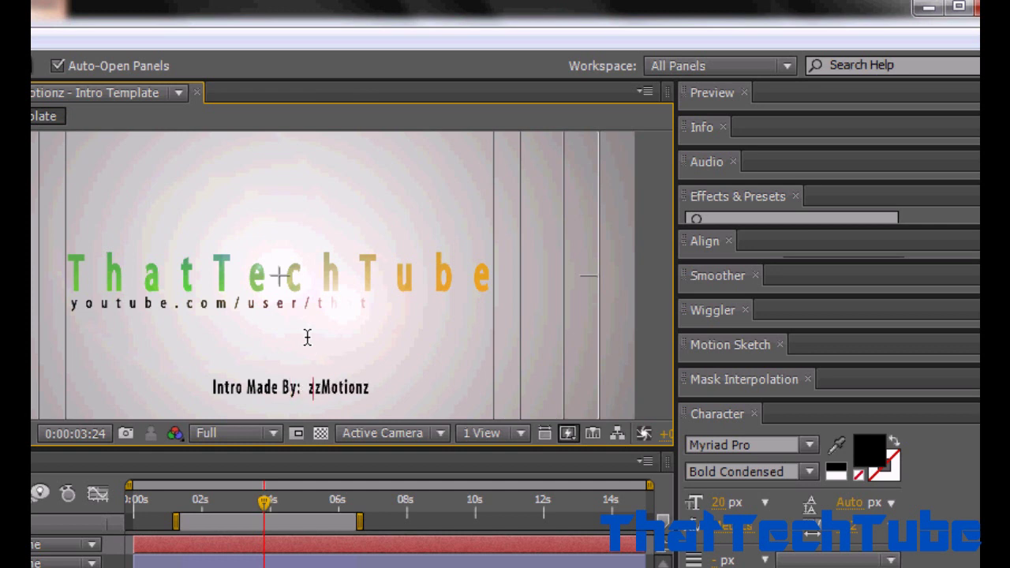
{"action": "type", "text": " youtie"}
{"action": "key", "text": "BackSpace"}
{"action": "key", "text": "BackSpace"}
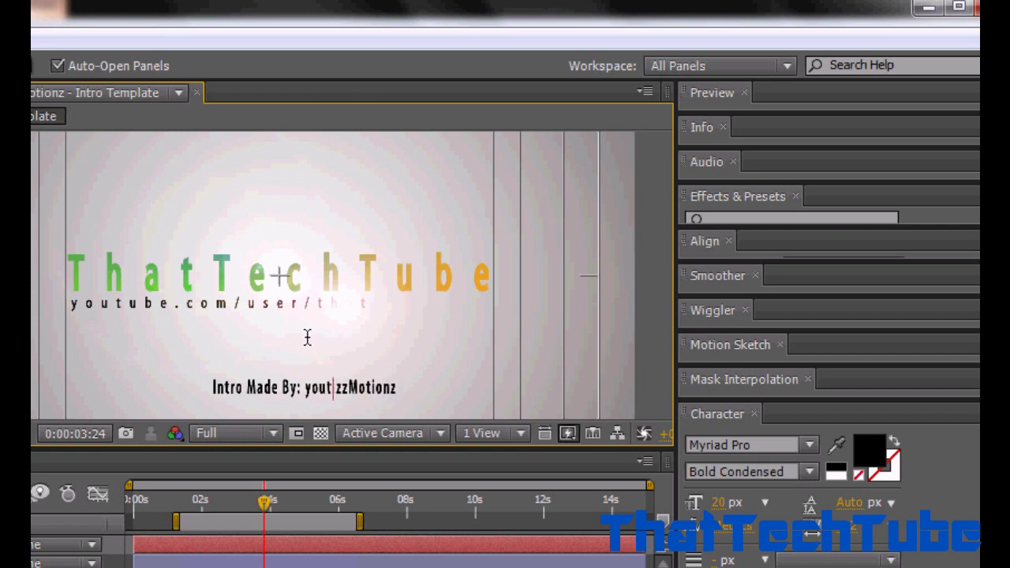
{"action": "type", "text": "ube.com"}
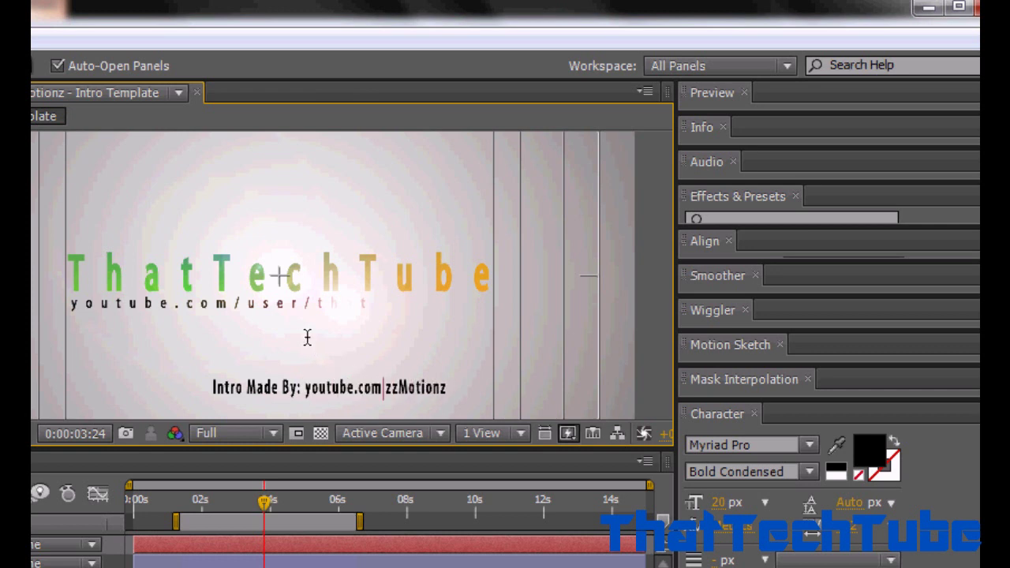
{"action": "type", "text": "/"}
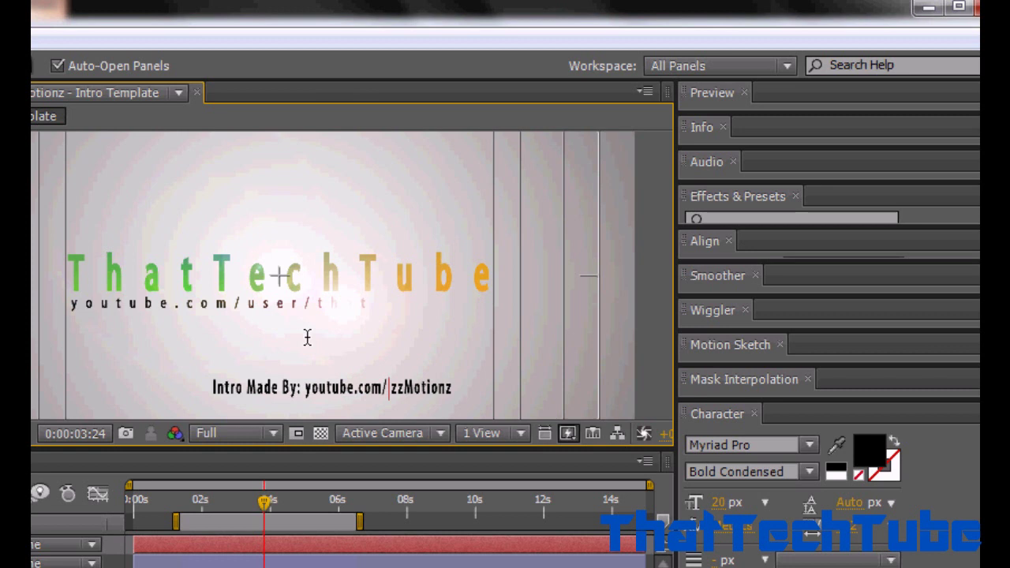
{"action": "key", "text": "Delete"}
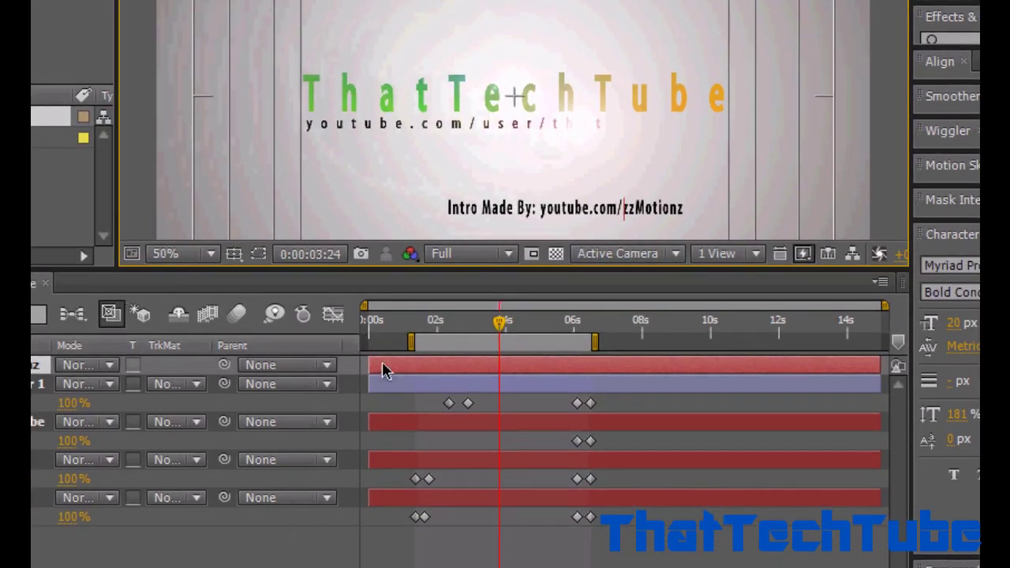
Start the credit layer at about 3.7 seconds and preview the intro from the beginning.
{"action": "left_click_drag", "start_coordinate": [371, 364], "coordinate": [499, 359]}
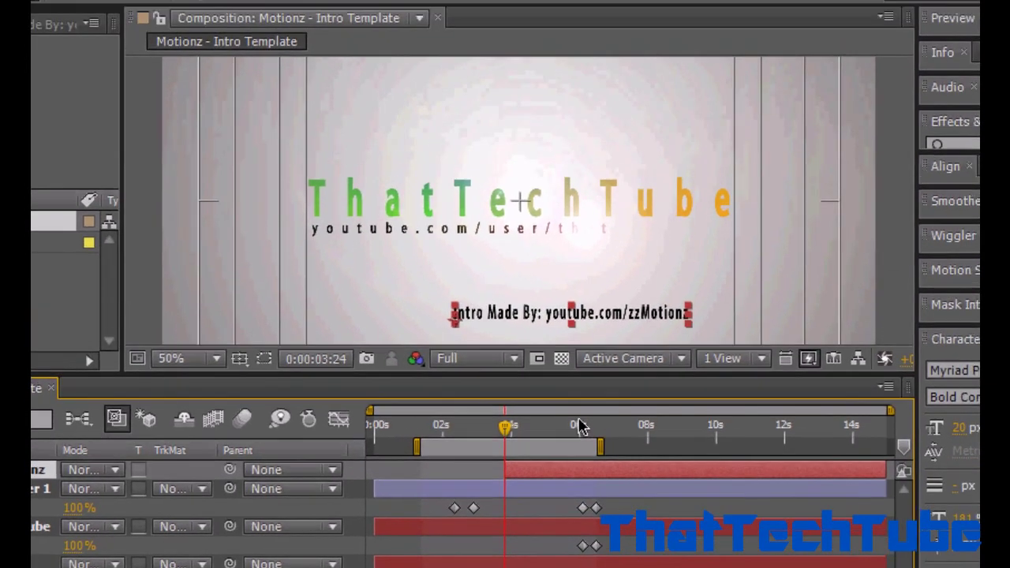
{"action": "left_click_drag", "start_coordinate": [507, 426], "coordinate": [504, 427]}
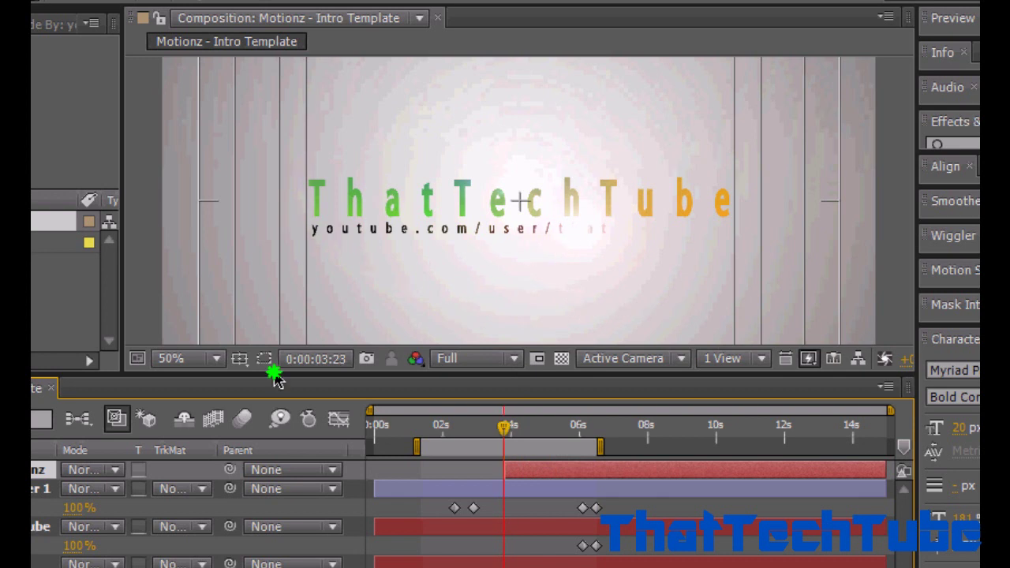
{"action": "key", "text": "Home"}
{"action": "key", "text": "space"}
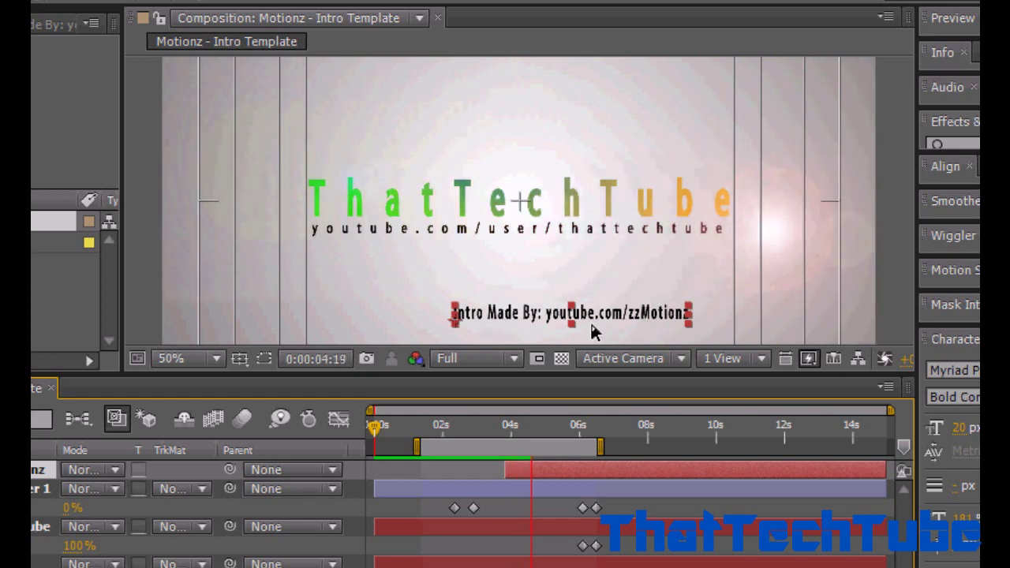
{"action": "key", "text": "space"}
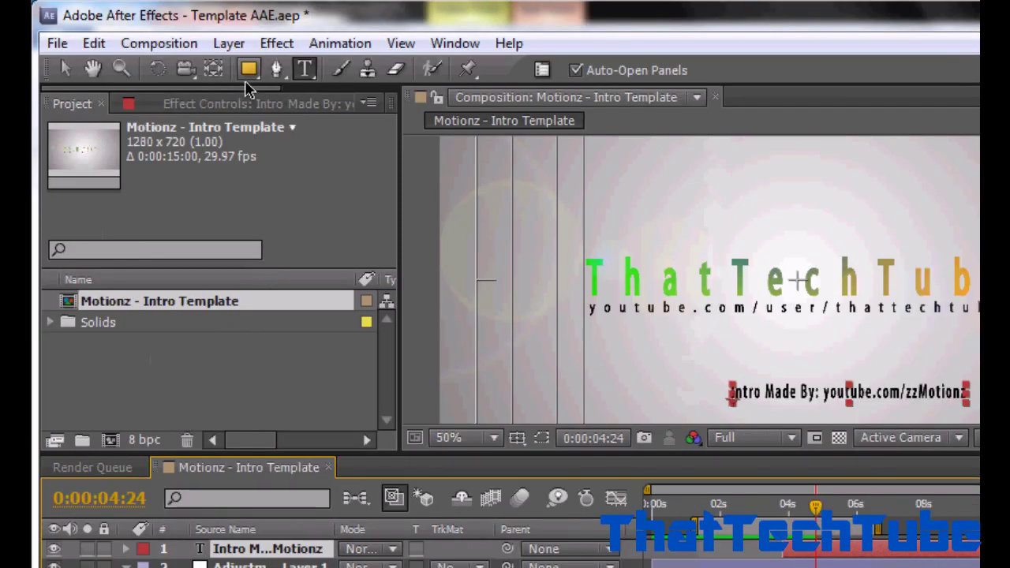
Queue the intro composition for rendering with the AVI DV NTSC 48kHz output module.
{"action": "left_click", "coordinate": [161, 42]}
{"action": "left_click", "coordinate": [261, 209]}
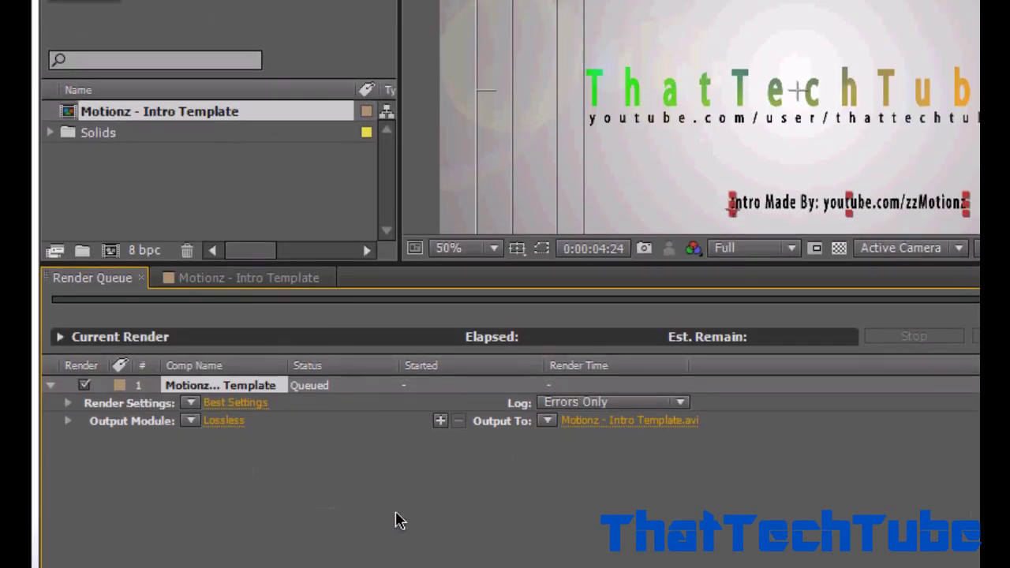
{"action": "left_click", "coordinate": [190, 420]}
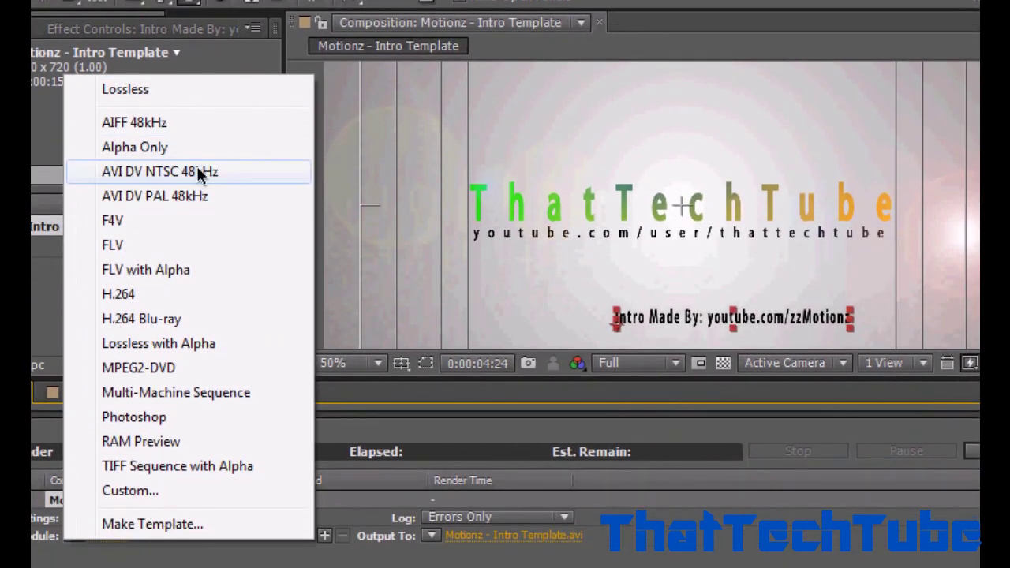
{"action": "left_click", "coordinate": [201, 242]}
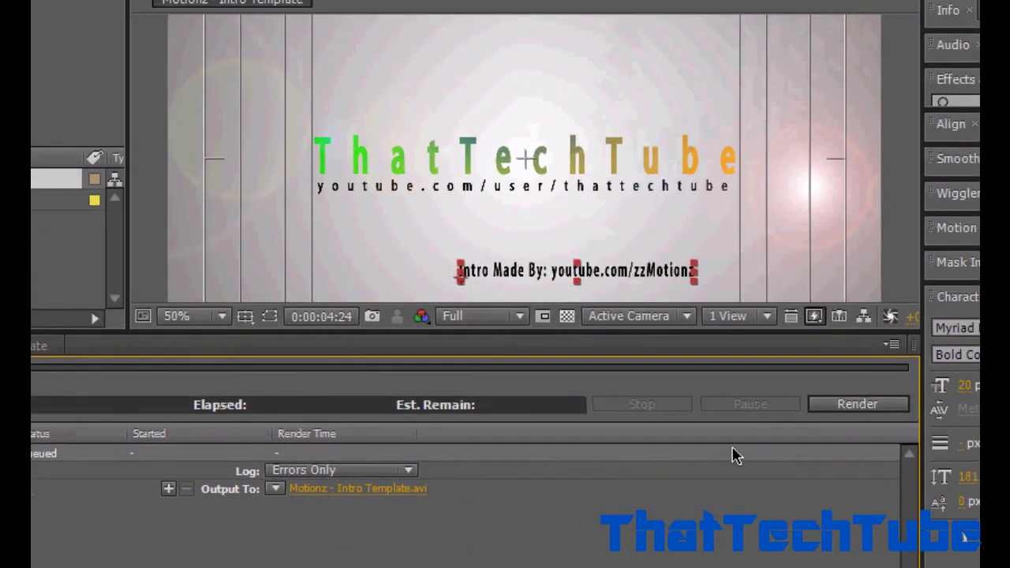
Render Motionz - Intro Template.avi, then close After Effects without saving the project.
{"action": "left_click", "coordinate": [857, 404]}
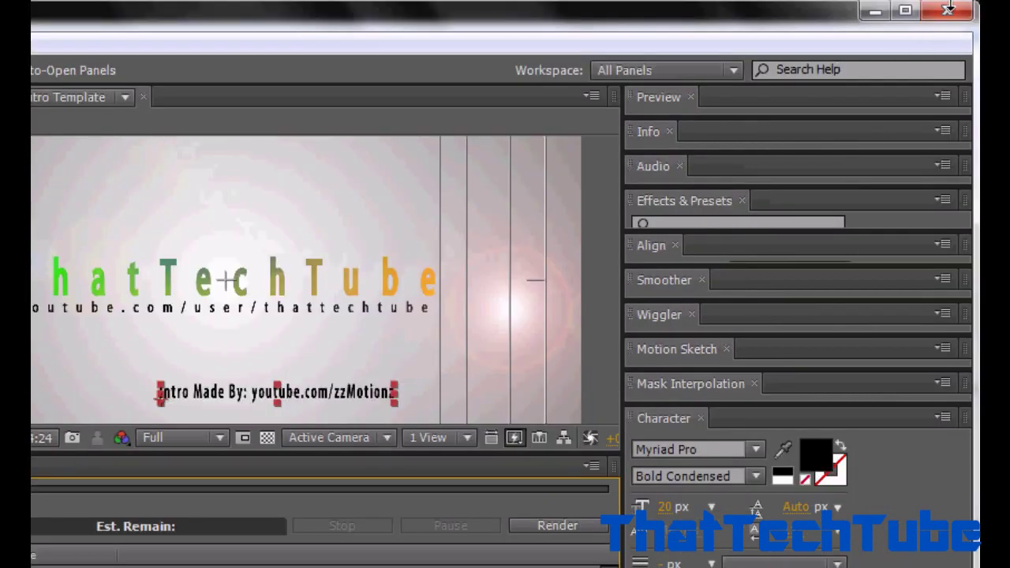
{"action": "left_click", "coordinate": [947, 10]}
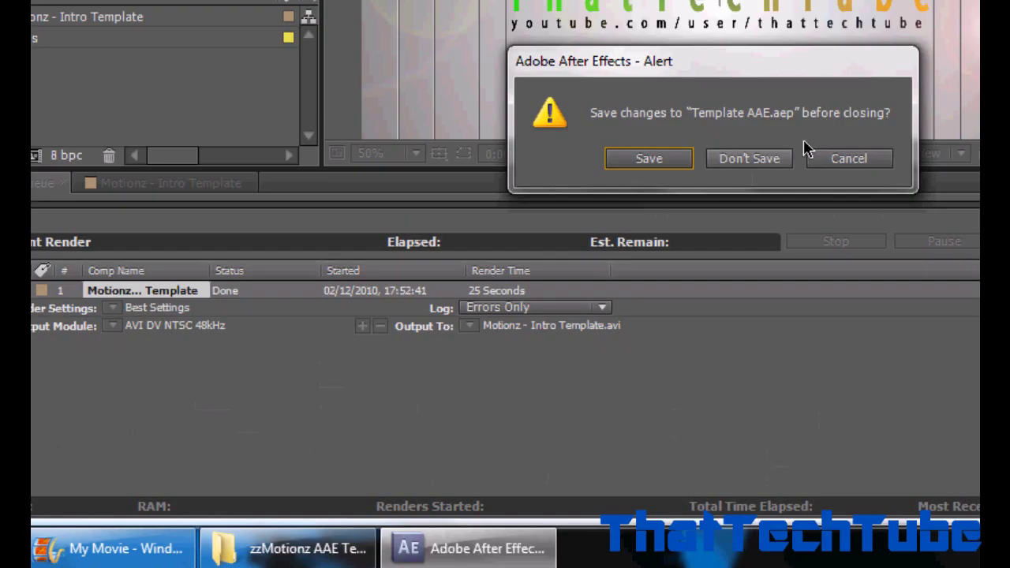
{"action": "left_click", "coordinate": [751, 160]}
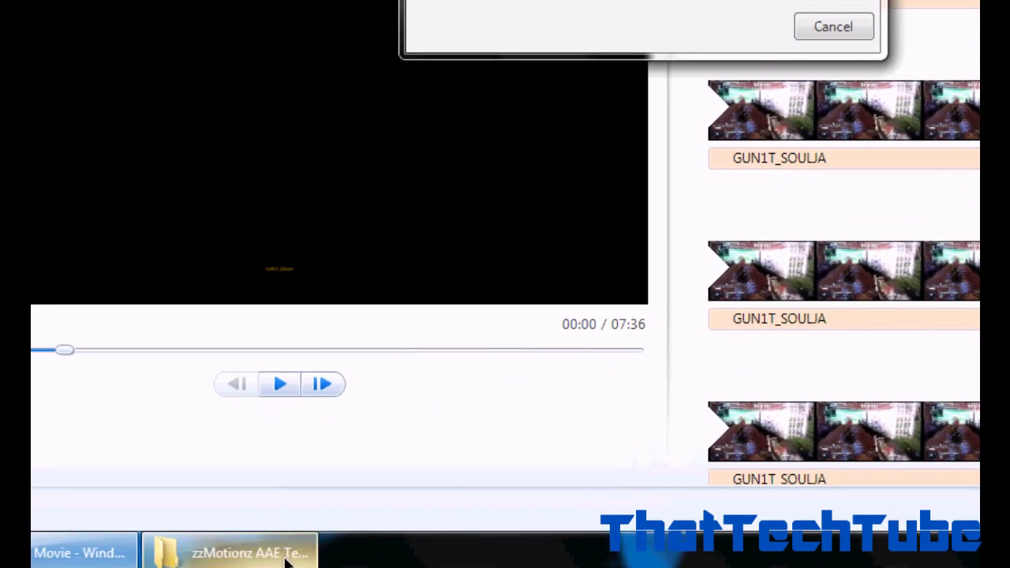
Close the template folder window from the taskbar and bring up the Start menu.
{"action": "right_click", "coordinate": [237, 552]}
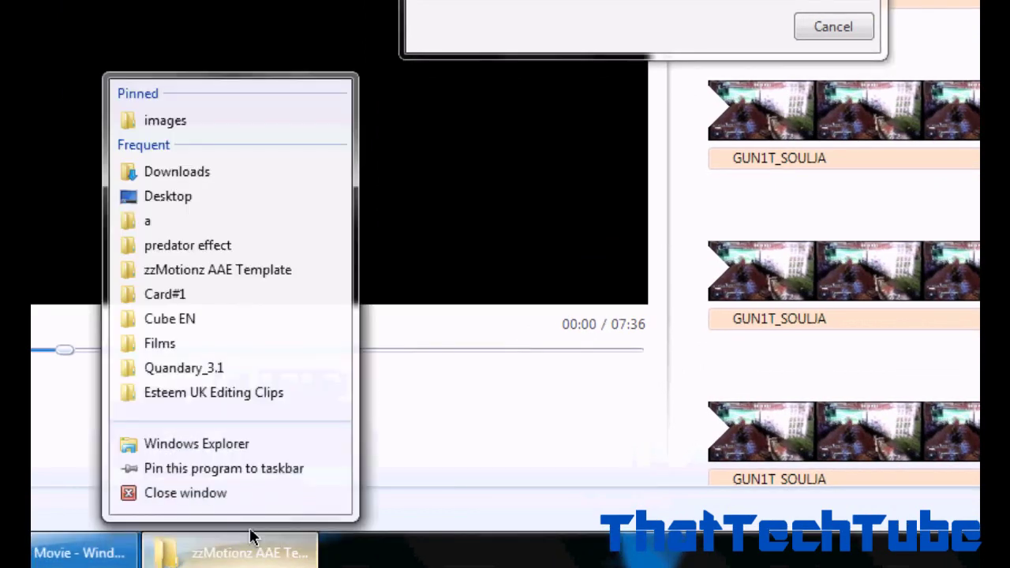
{"action": "left_click", "coordinate": [235, 491]}
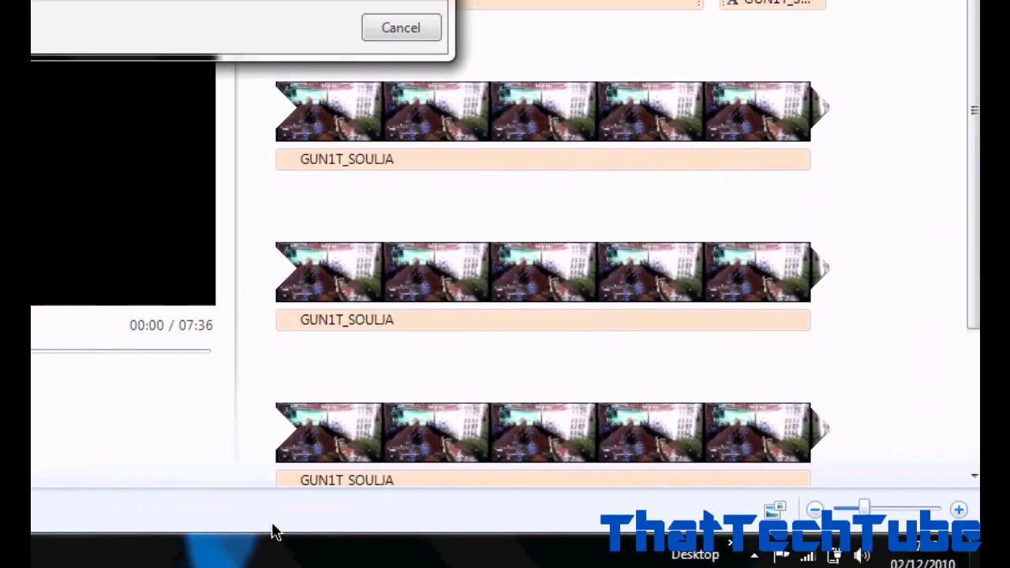
{"action": "left_click", "coordinate": [730, 544]}
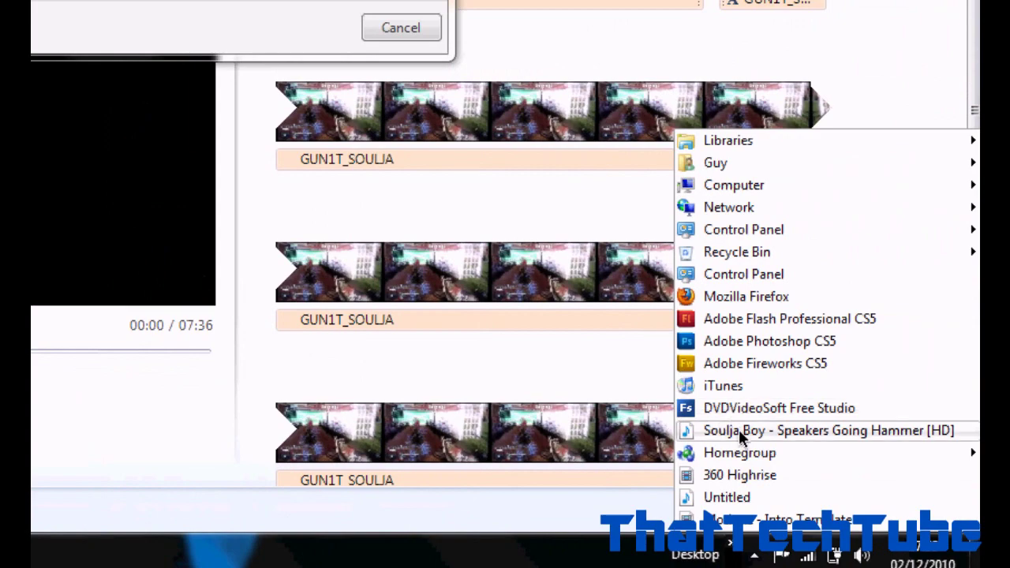
{"action": "left_click", "coordinate": [613, 396]}
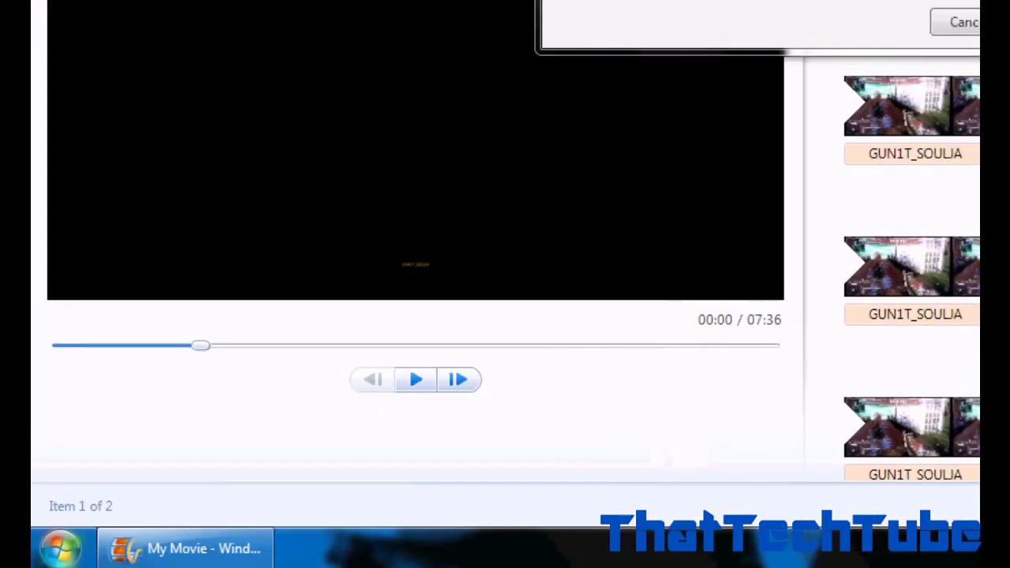
{"action": "key", "text": "super"}
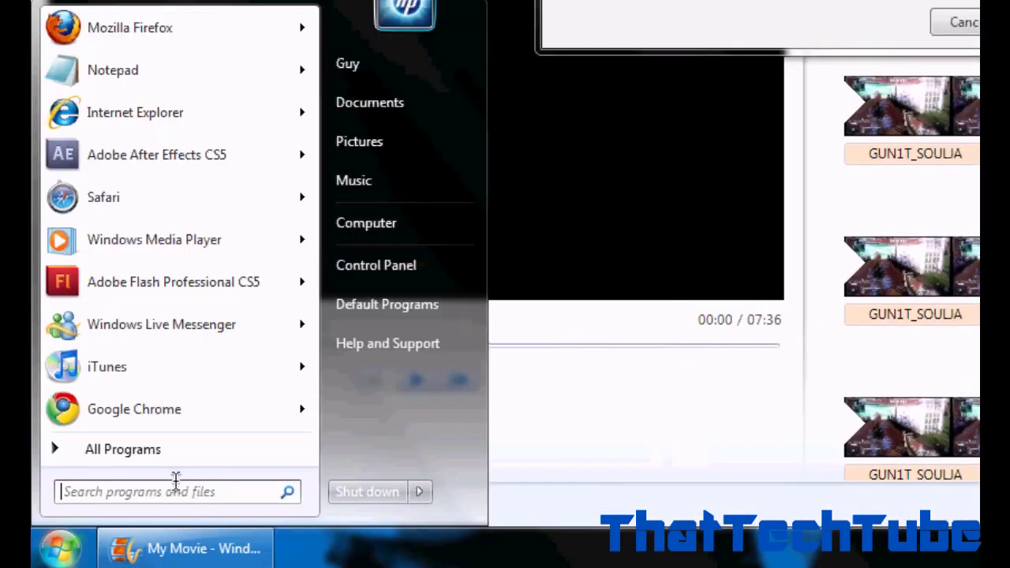
Launch Notepad and add 'channel:' and 'psn:' labels to the first two lines.
{"action": "left_click", "coordinate": [147, 83]}
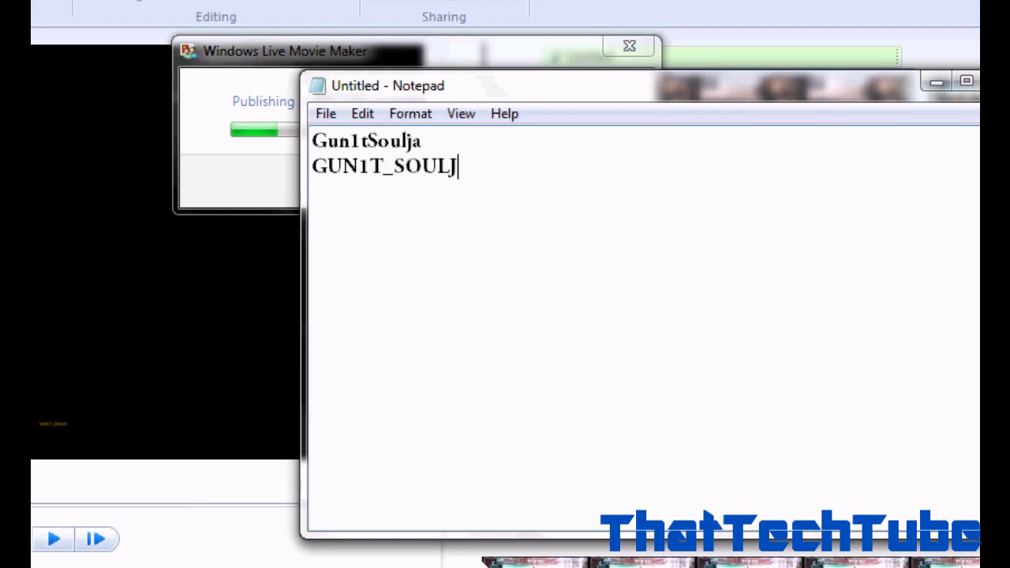
{"action": "left_click", "coordinate": [320, 168]}
{"action": "type", "text": "psn:"}
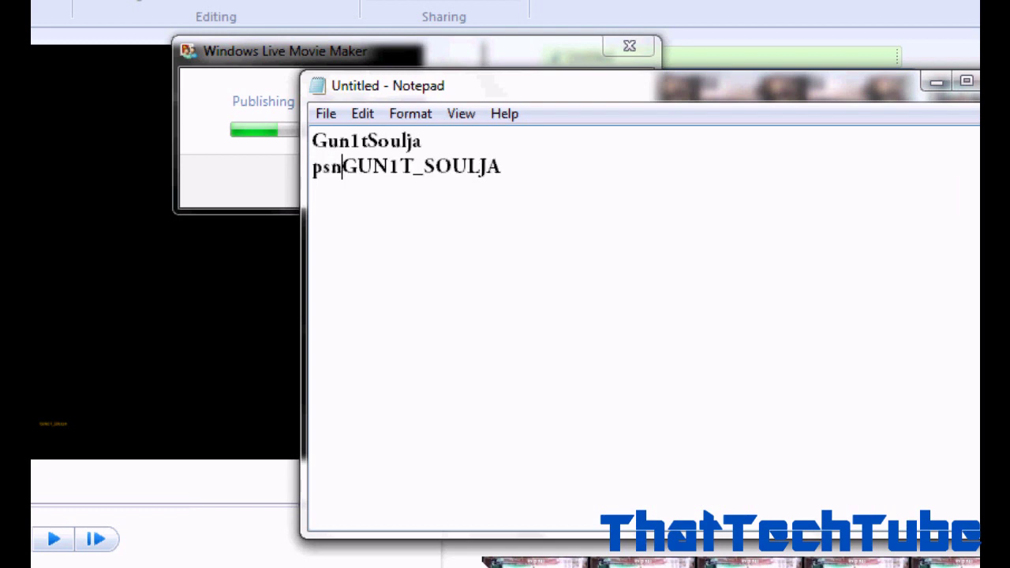
{"action": "left_click", "coordinate": [320, 146]}
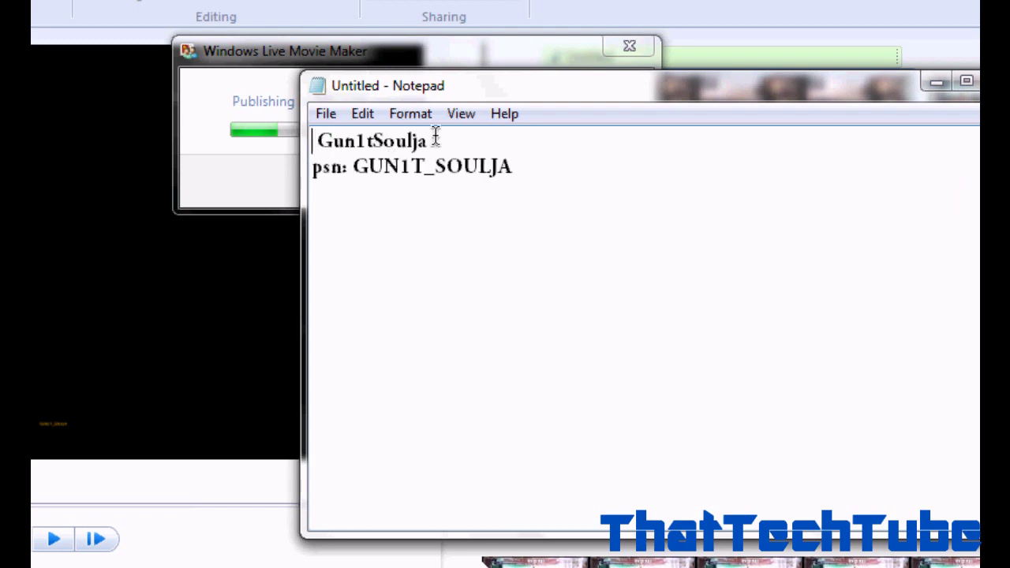
{"action": "type", "text": "channel"}
{"action": "type", "text": ":"}
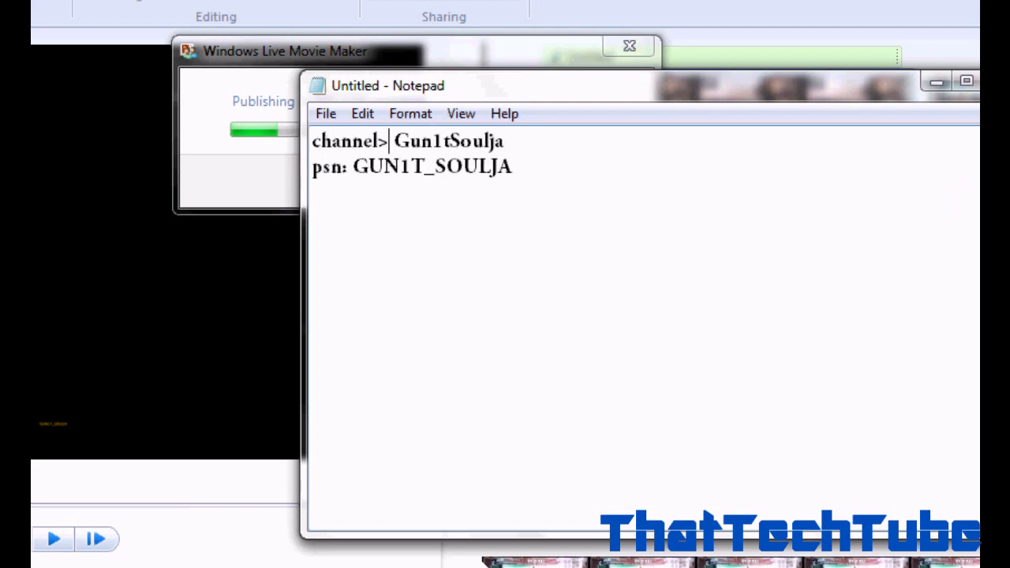
{"action": "key", "text": "BackSpace"}
{"action": "type", "text": ":"}
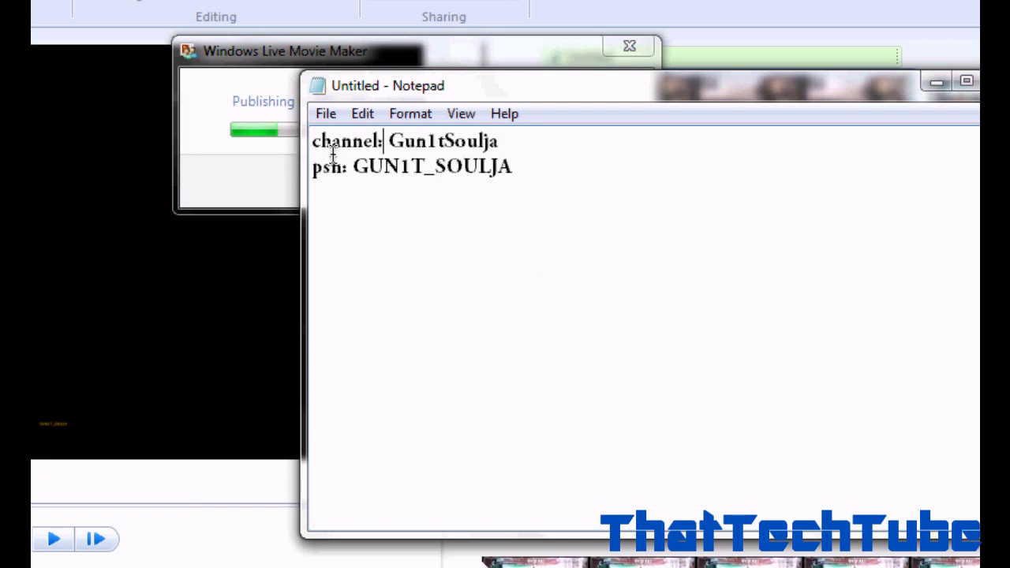
Select all the note's text and delete it, leaving the note empty.
{"action": "left_click_drag", "start_coordinate": [543, 187], "coordinate": [415, 183]}
{"action": "left_click", "coordinate": [374, 173]}
{"action": "left_click", "coordinate": [528, 158]}
{"action": "key", "text": "shift+Home"}
{"action": "left_click", "coordinate": [498, 171]}
{"action": "left_click", "coordinate": [520, 175]}
{"action": "left_click_drag", "start_coordinate": [521, 175], "coordinate": [370, 174]}
{"action": "left_click", "coordinate": [377, 174]}
{"action": "left_click_drag", "start_coordinate": [522, 171], "coordinate": [298, 107]}
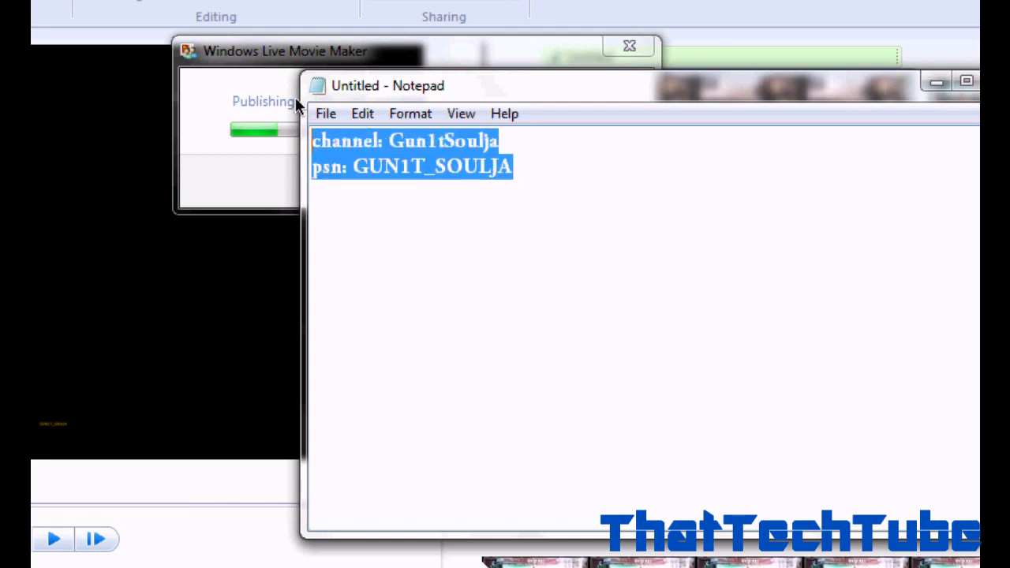
{"action": "key", "text": "Delete"}
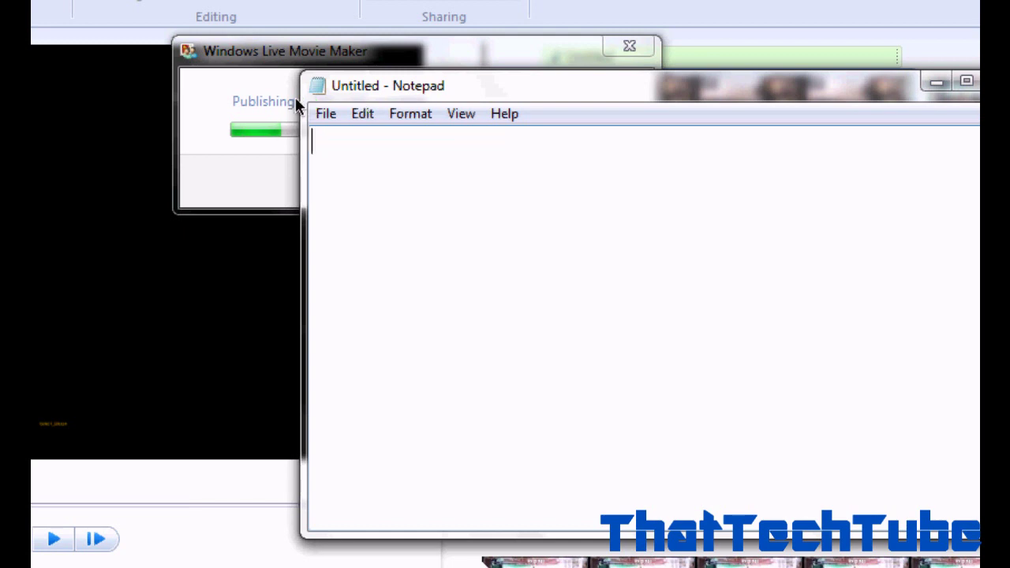